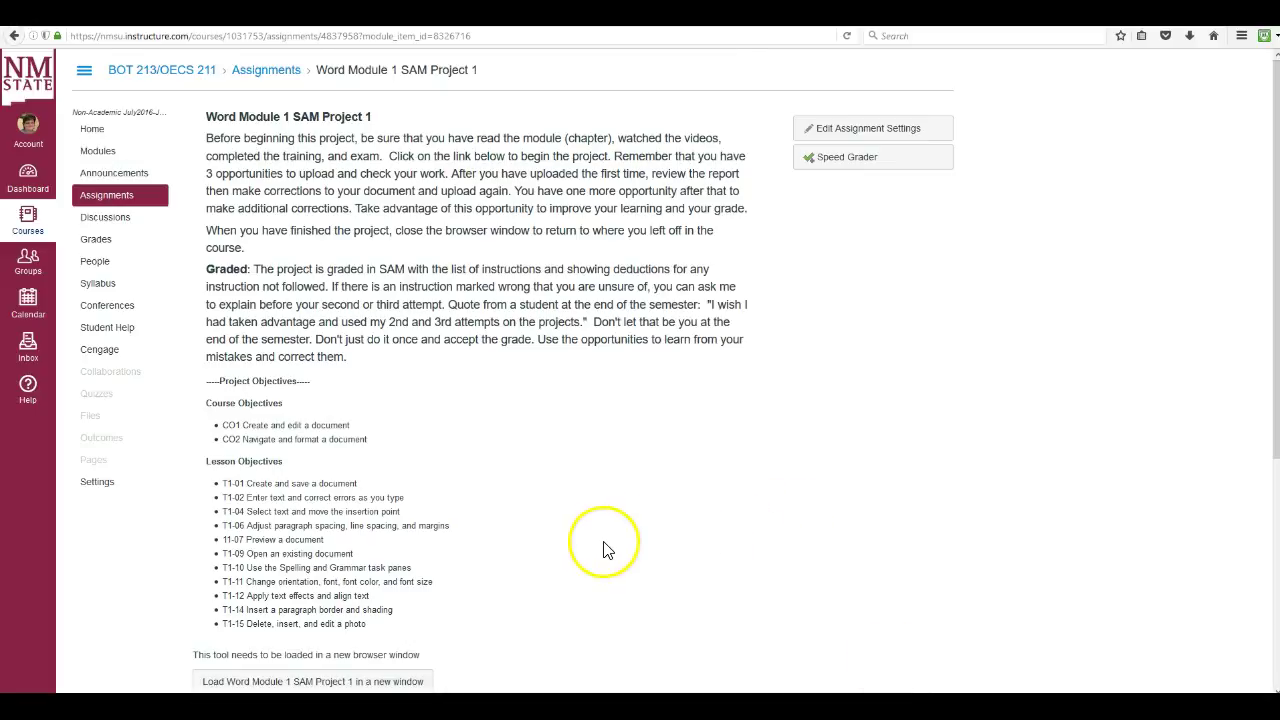
Scroll down the Canvas assignment page to the project load button.
scroll(600, 540, down, 5)
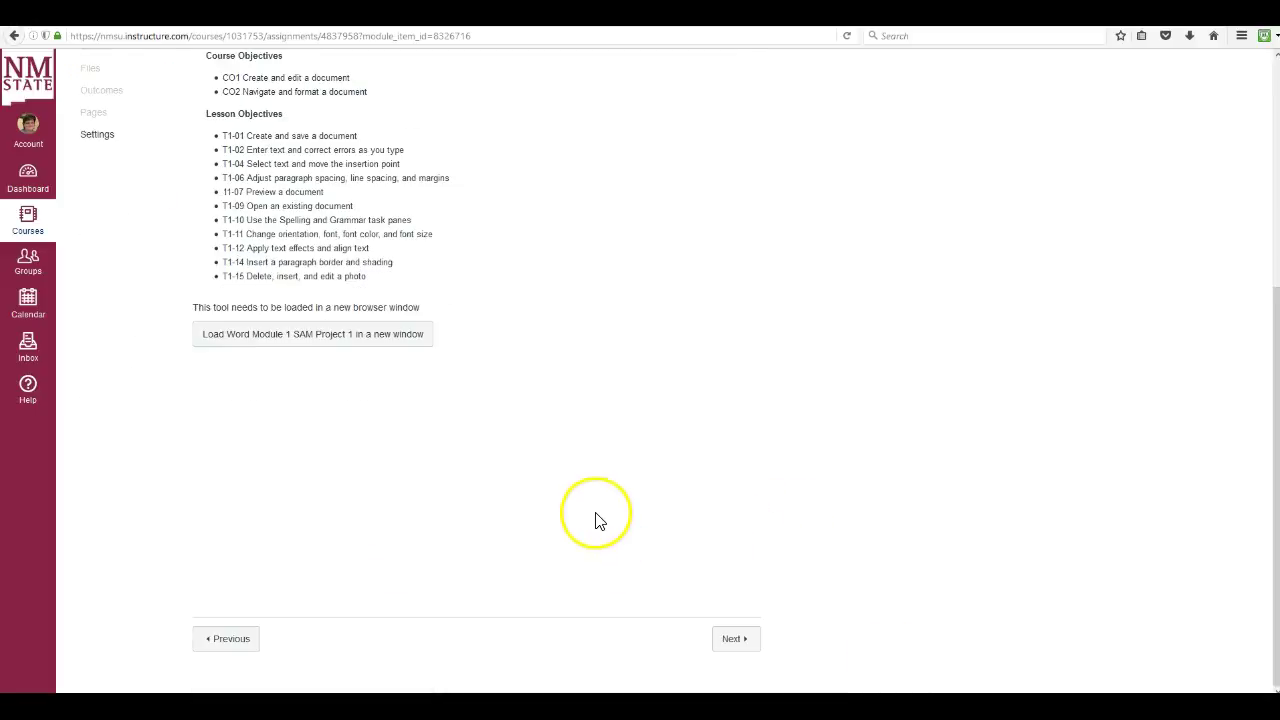
Launch the SAM tool from Canvas and open the Word Module 1 SAM Project 1 activity.
click(283, 340)
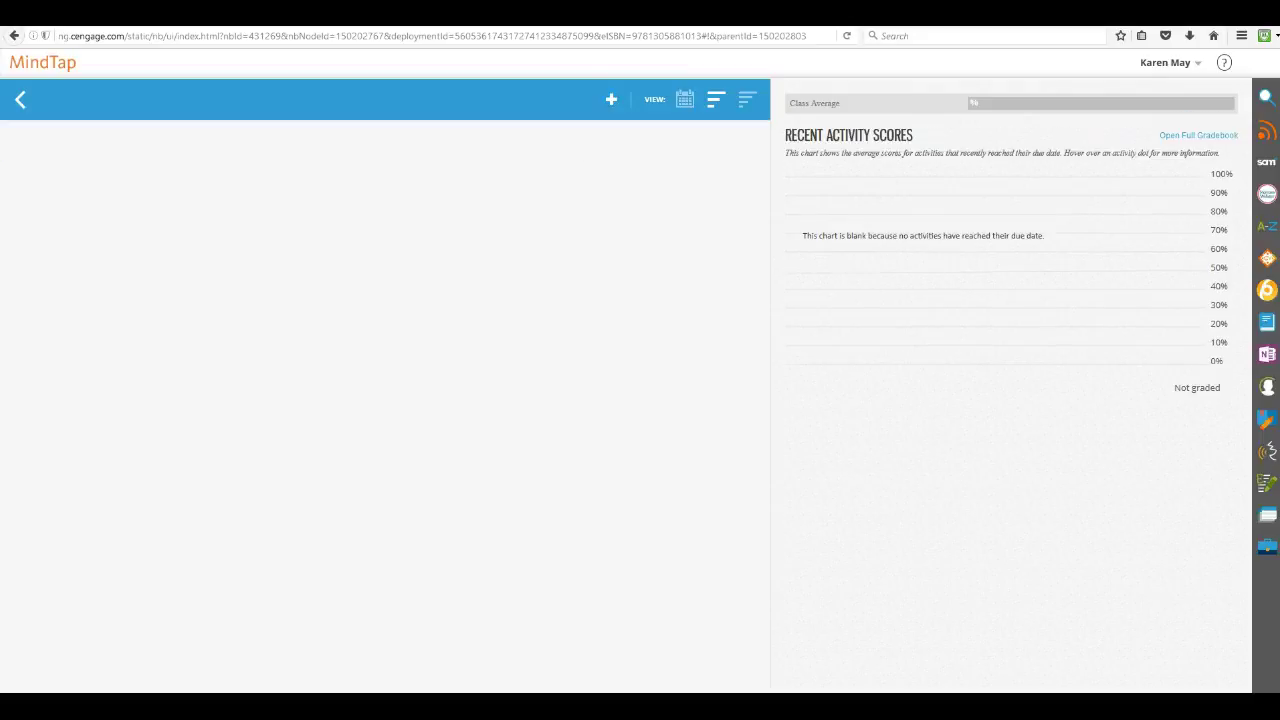
click(755, 345)
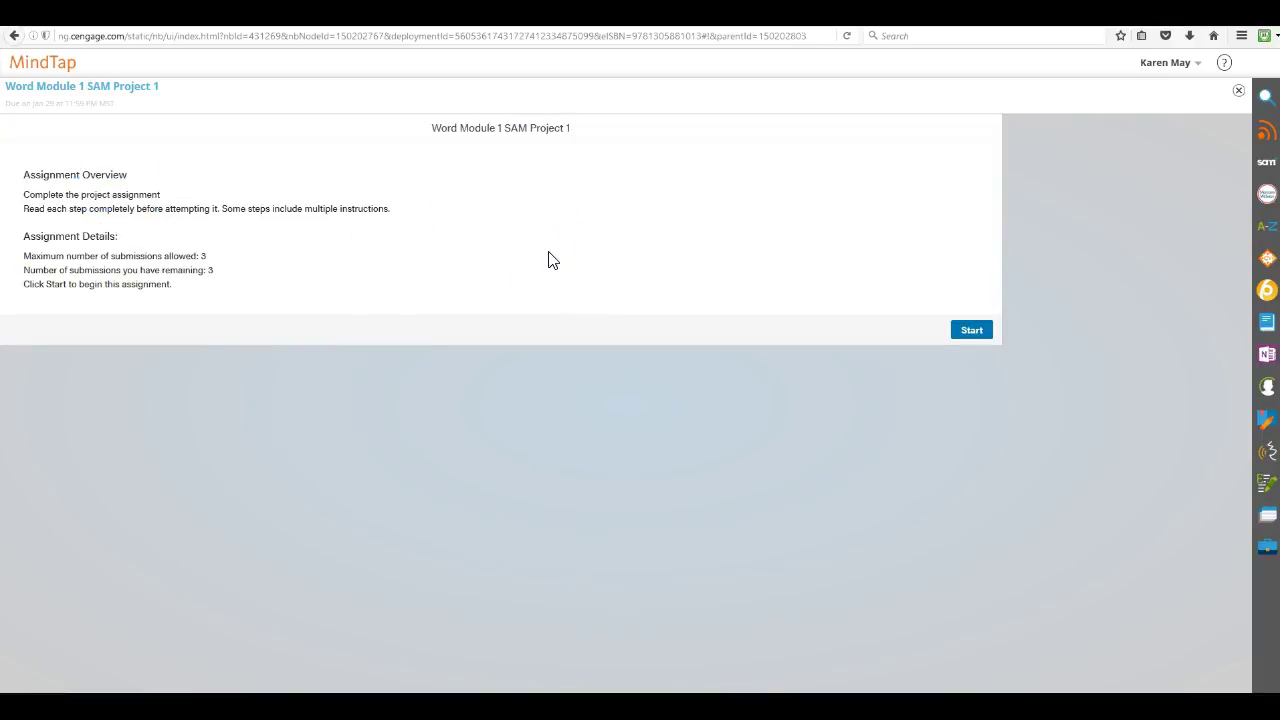
Start the project attempt and open Instructions_NP_WD16_1a.docx in Microsoft Word.
click(971, 331)
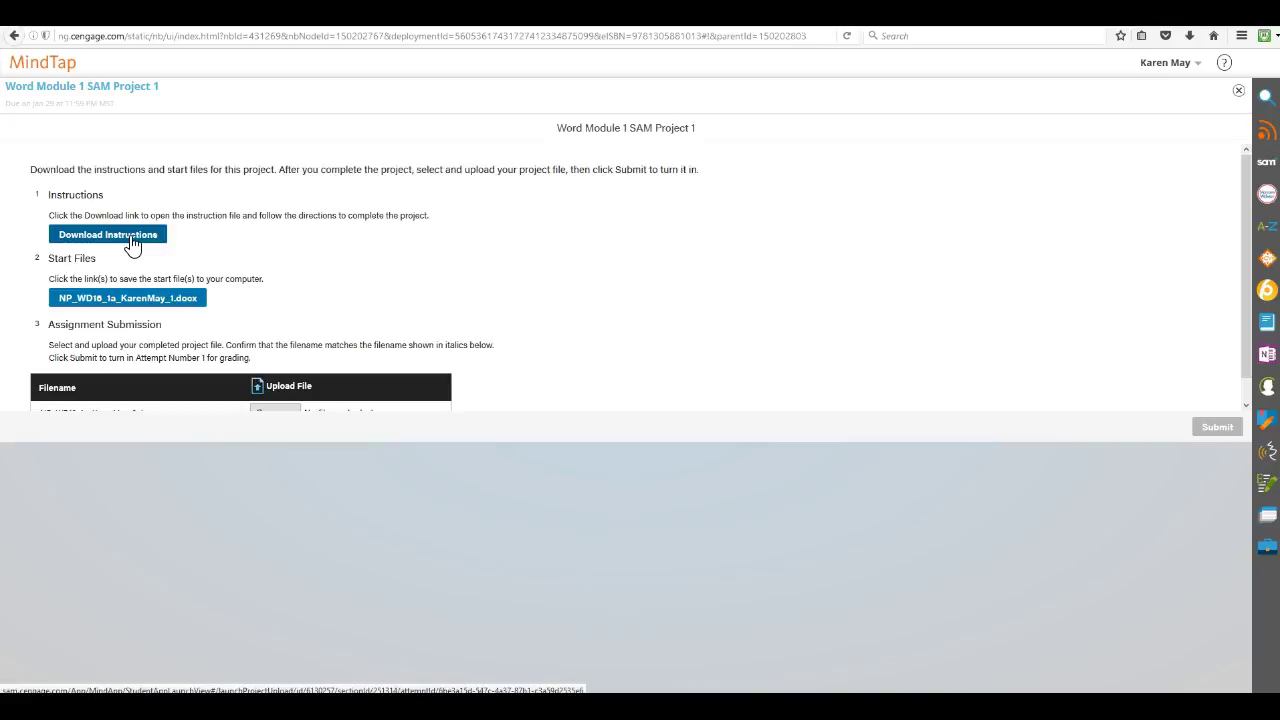
click(133, 240)
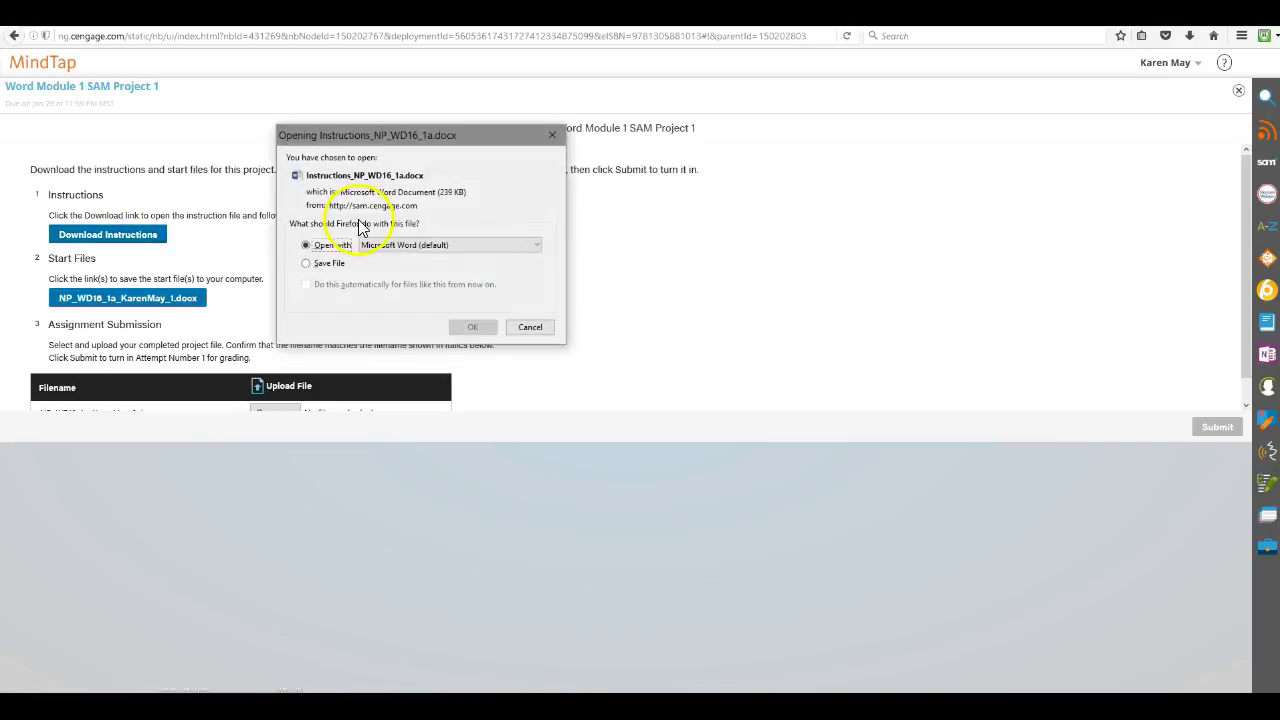
click(472, 327)
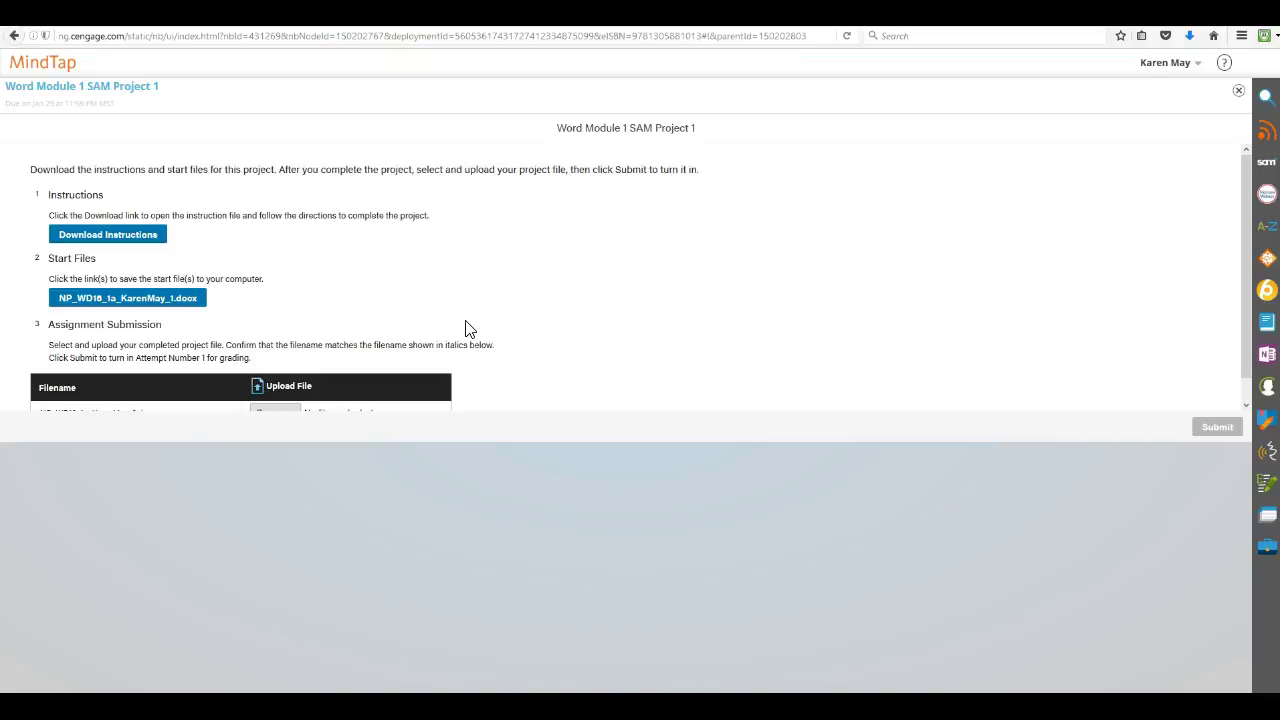
click(468, 329)
Enable editing on the instructions, maximize the window and zoom to Page Width.
click(660, 118)
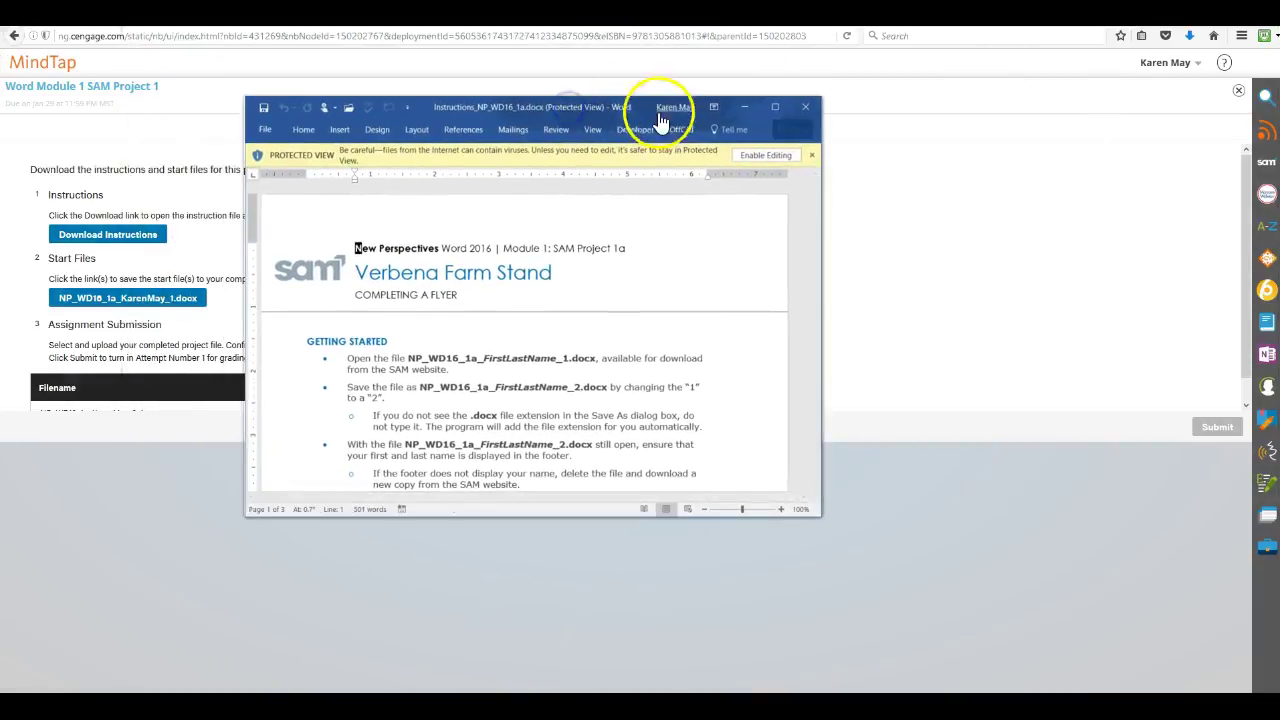
click(767, 156)
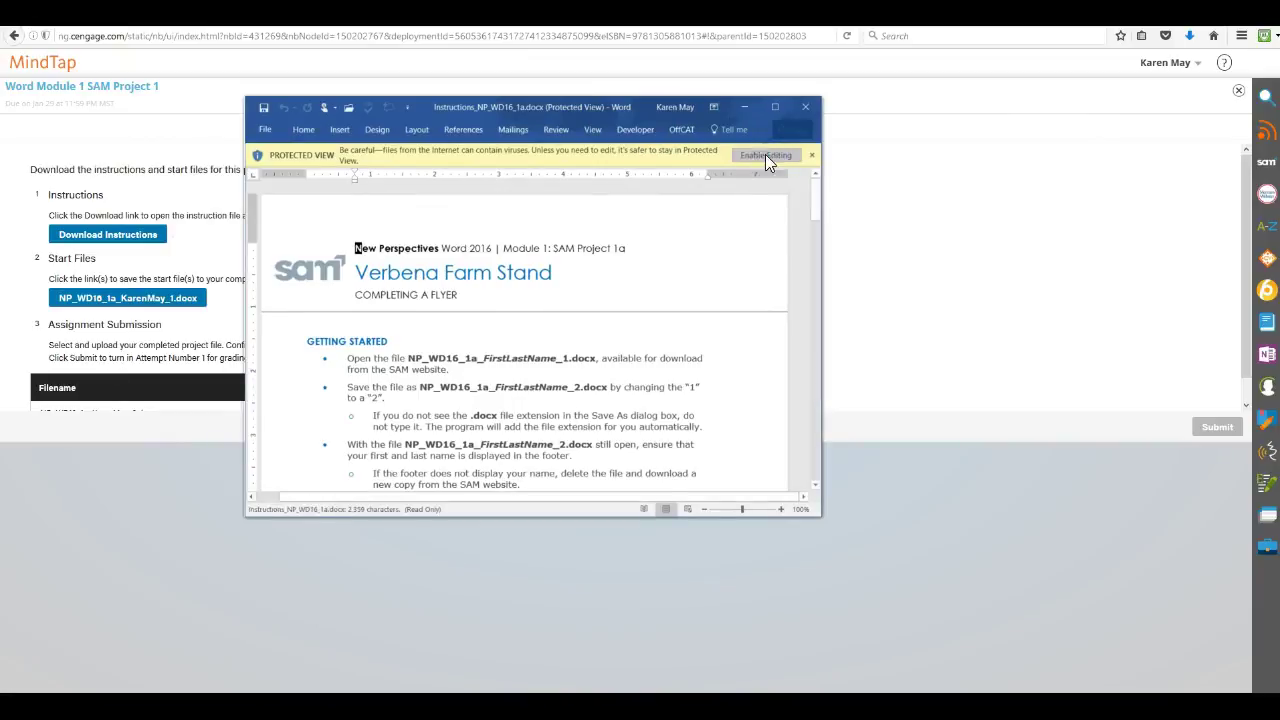
click(776, 108)
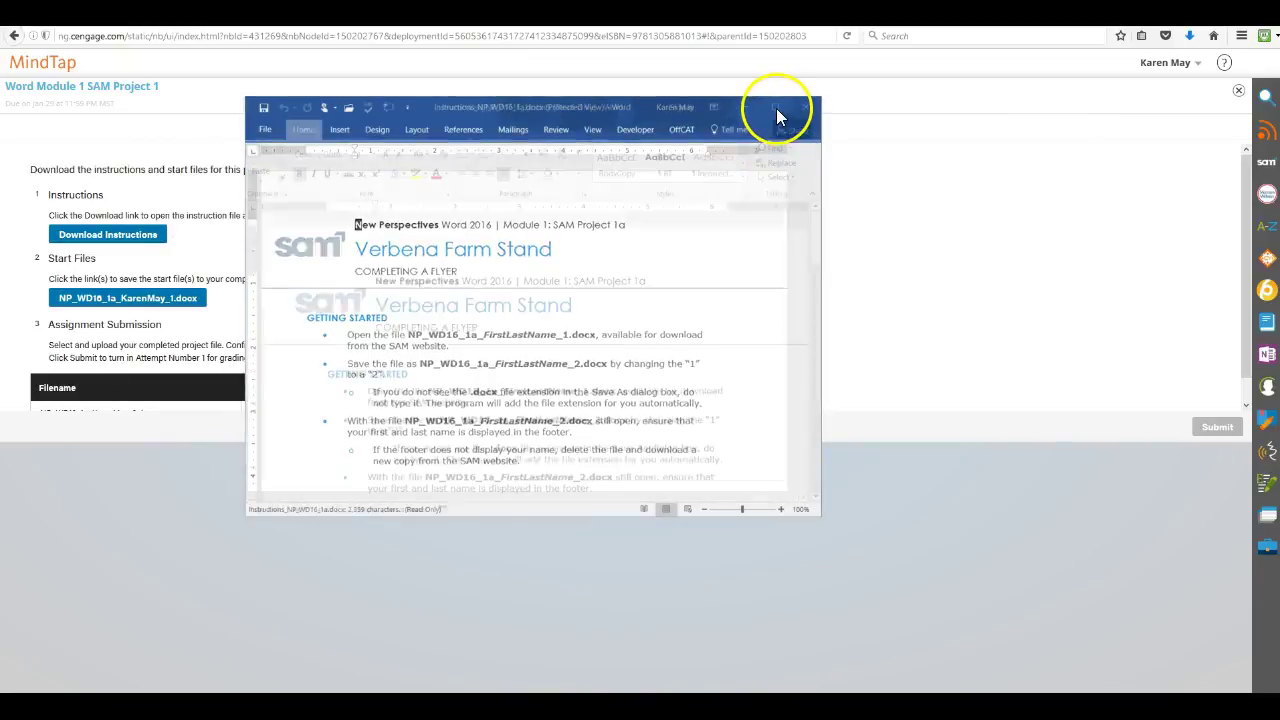
click(776, 108)
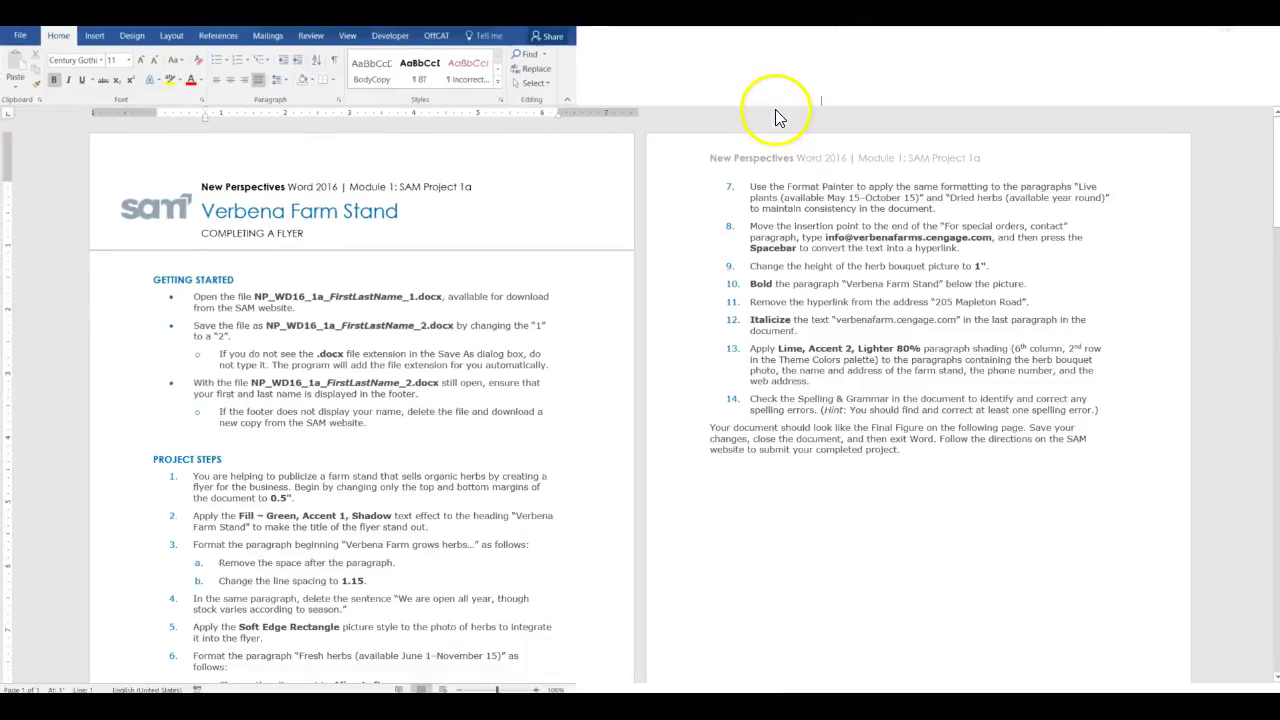
click(346, 38)
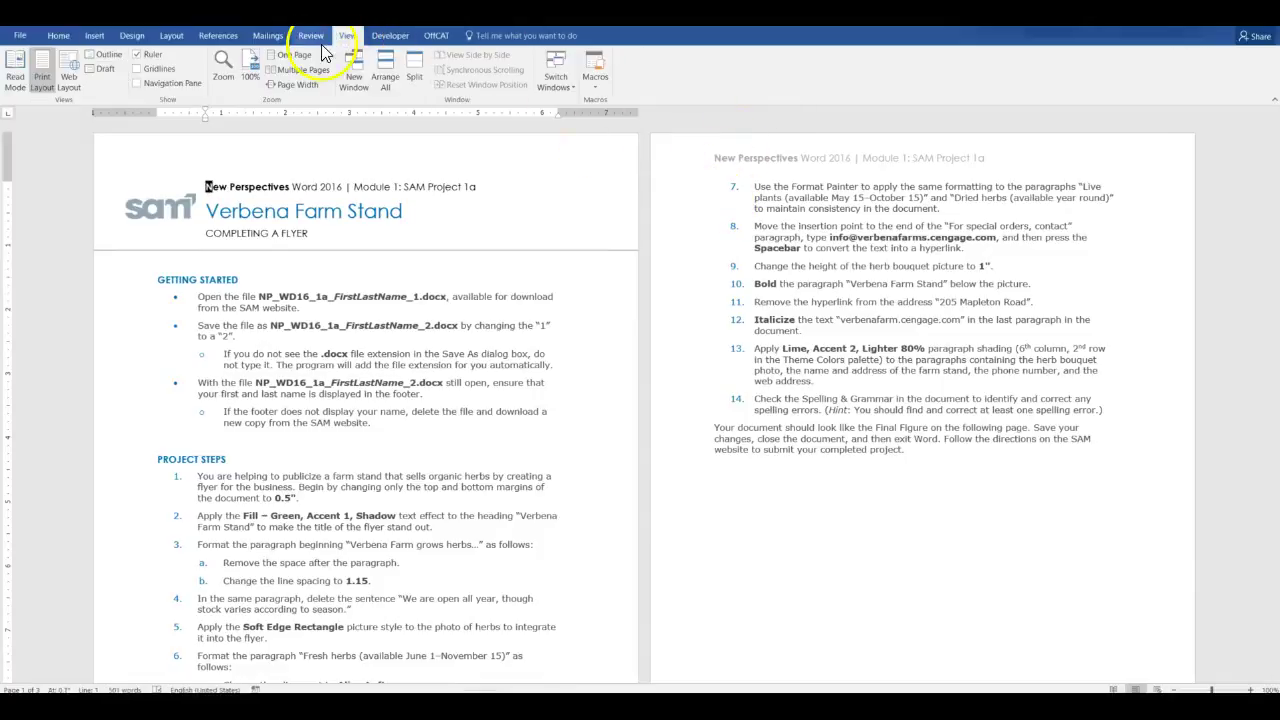
click(311, 52)
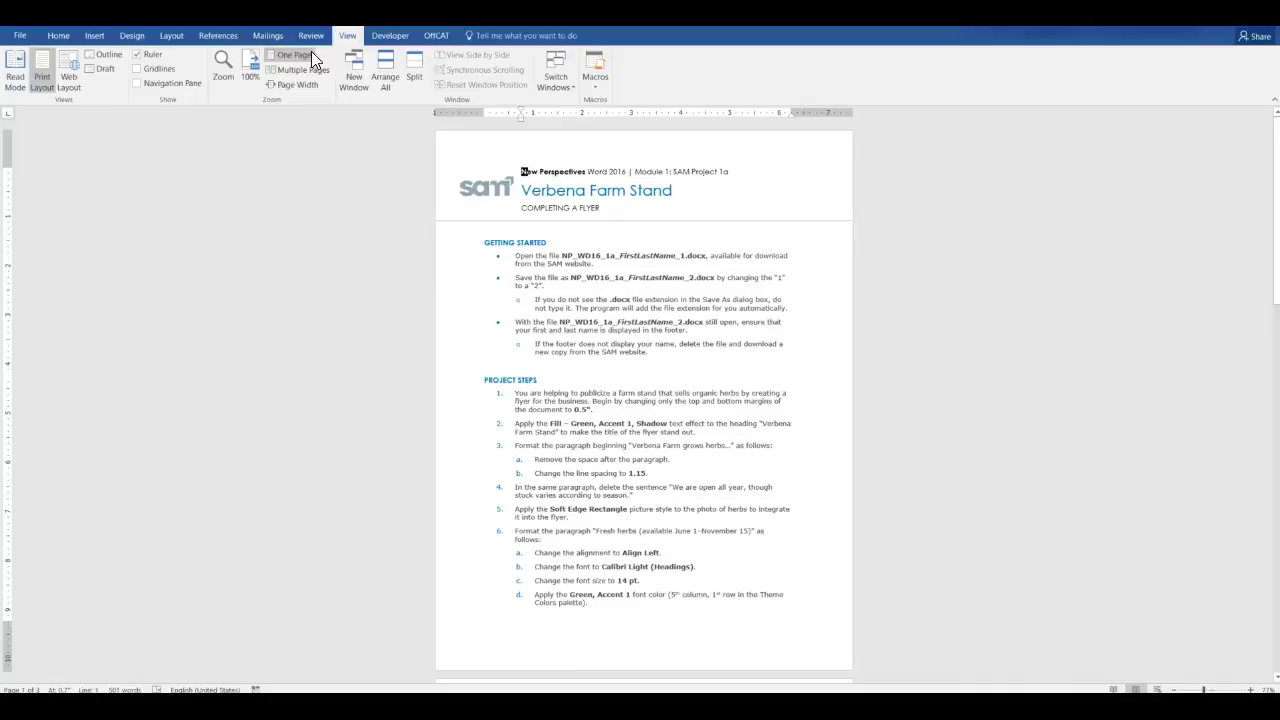
click(309, 86)
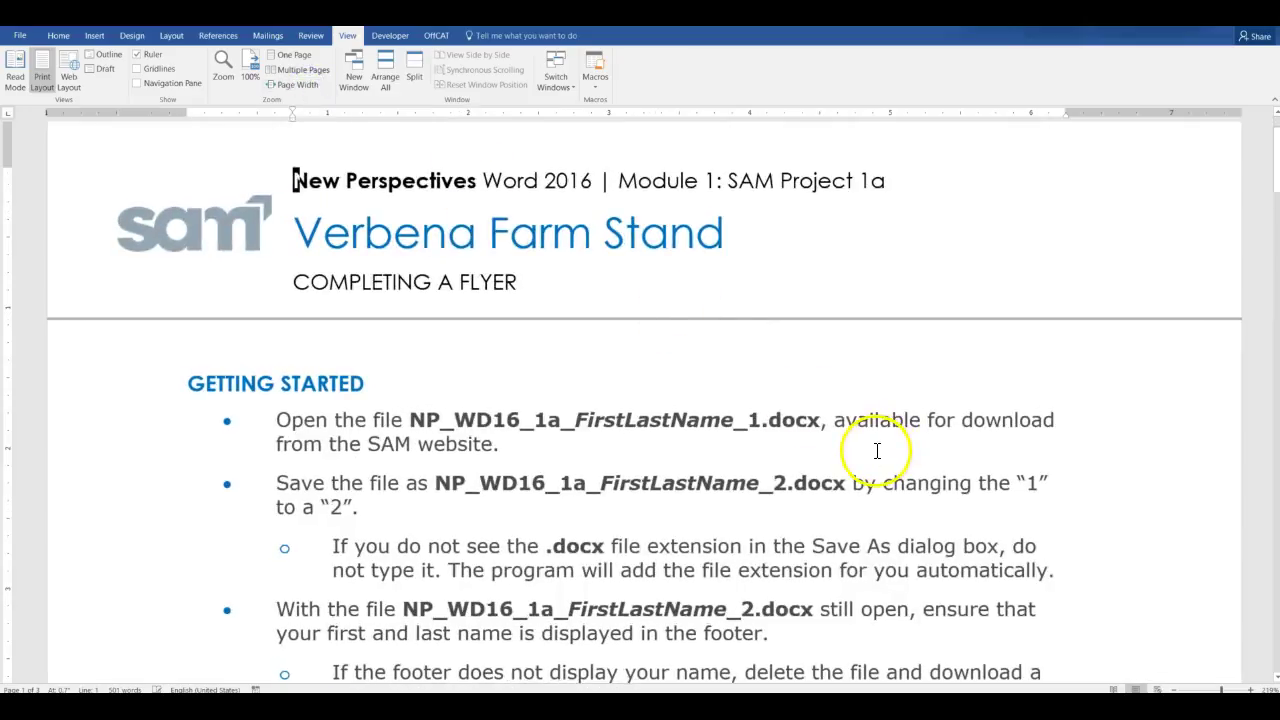
Read through the instructions, return to the top, and restore the window.
scroll(876, 452, down, 3)
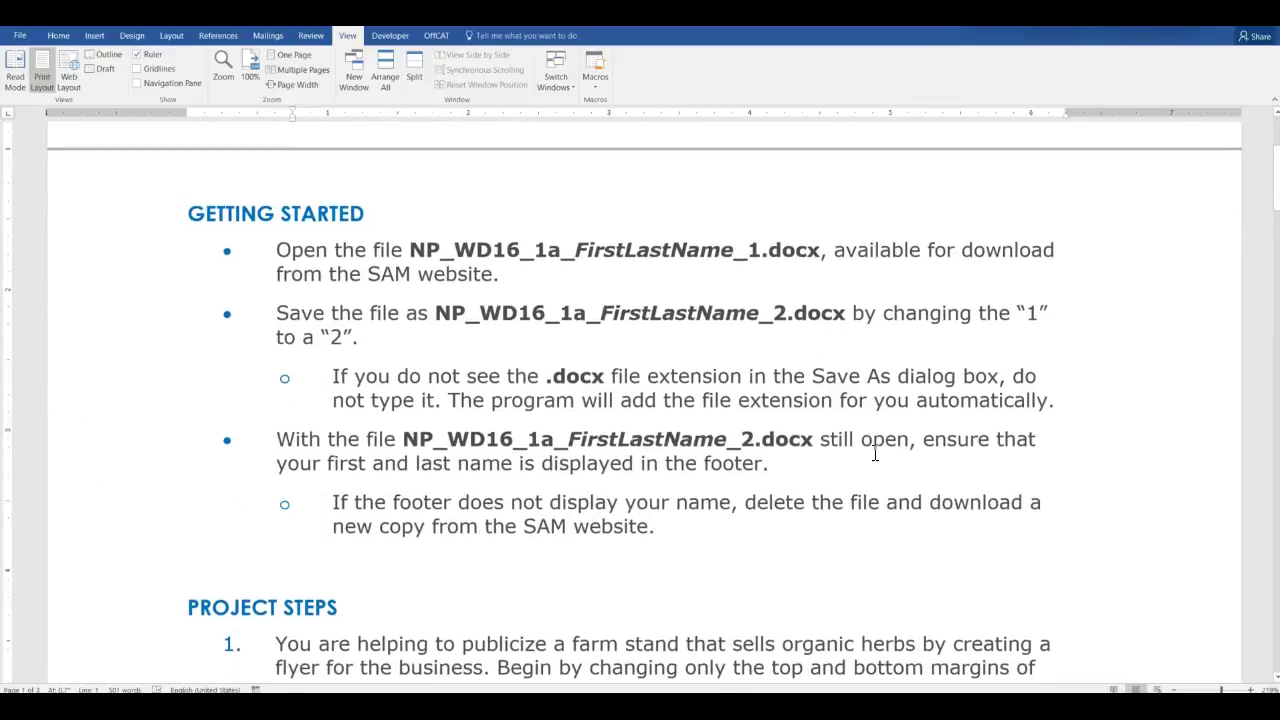
scroll(875, 453, down, 4)
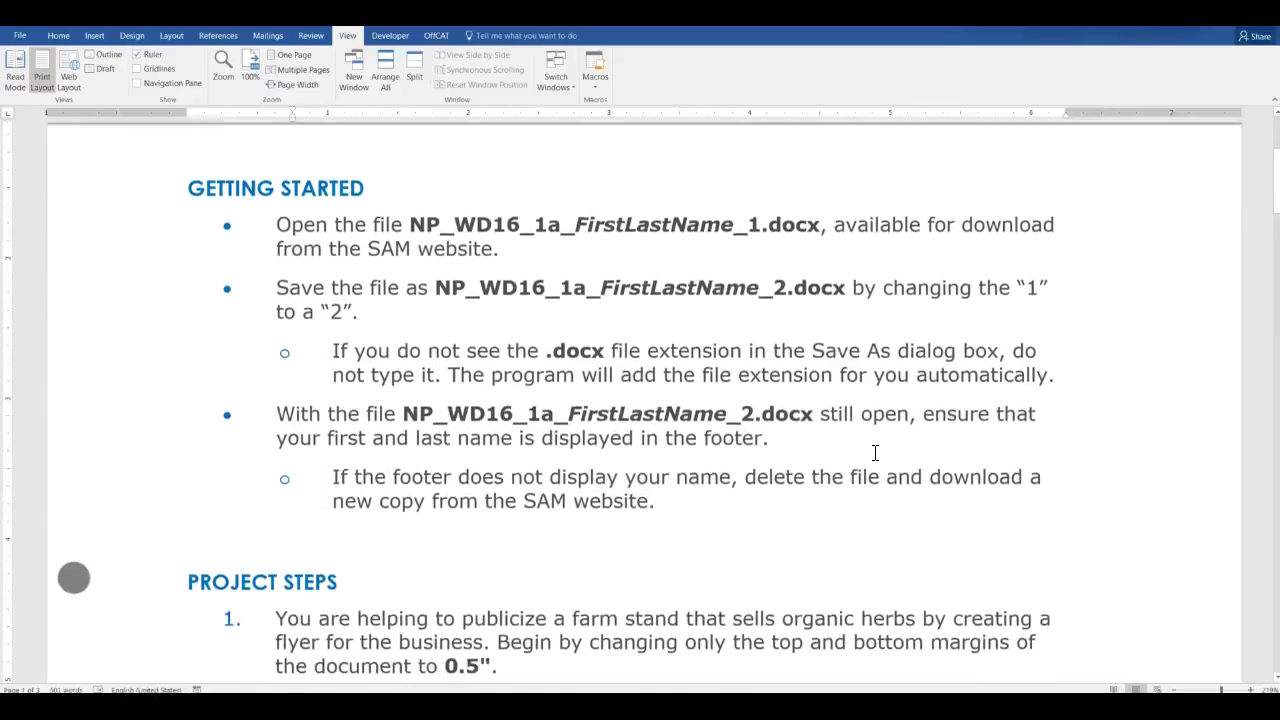
scroll(875, 453, down, 1)
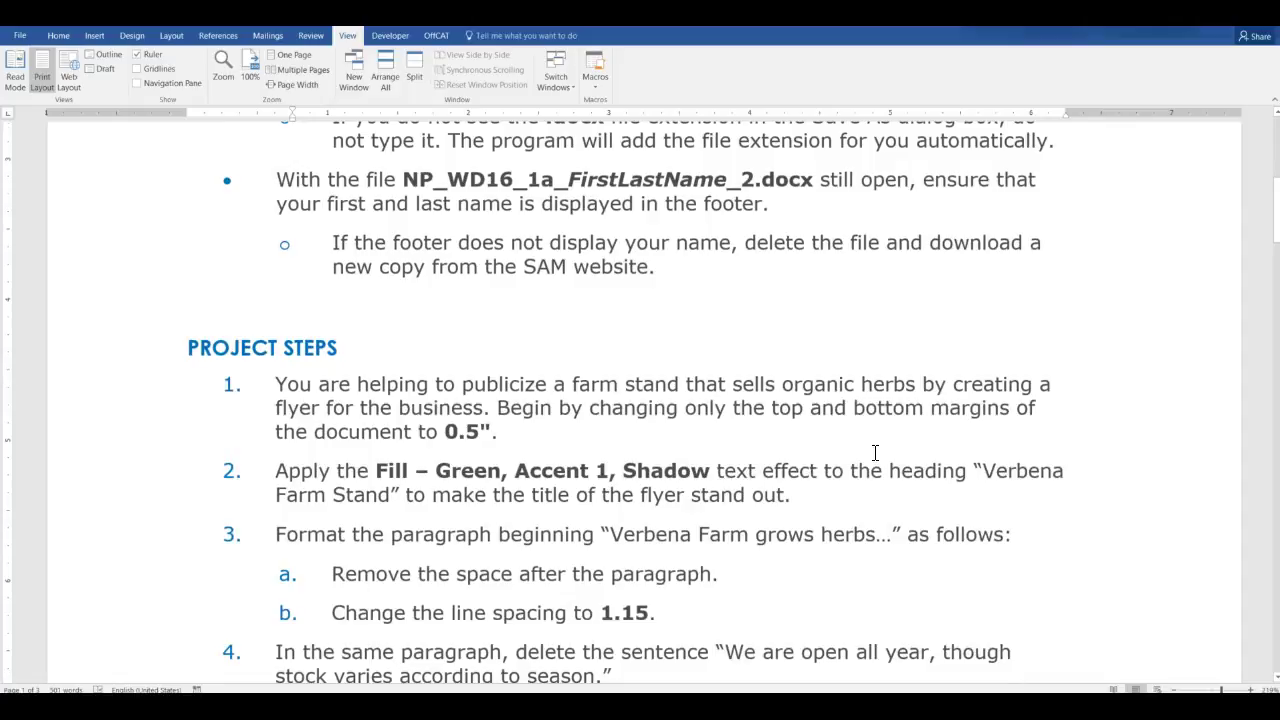
scroll(860, 443, down, 4)
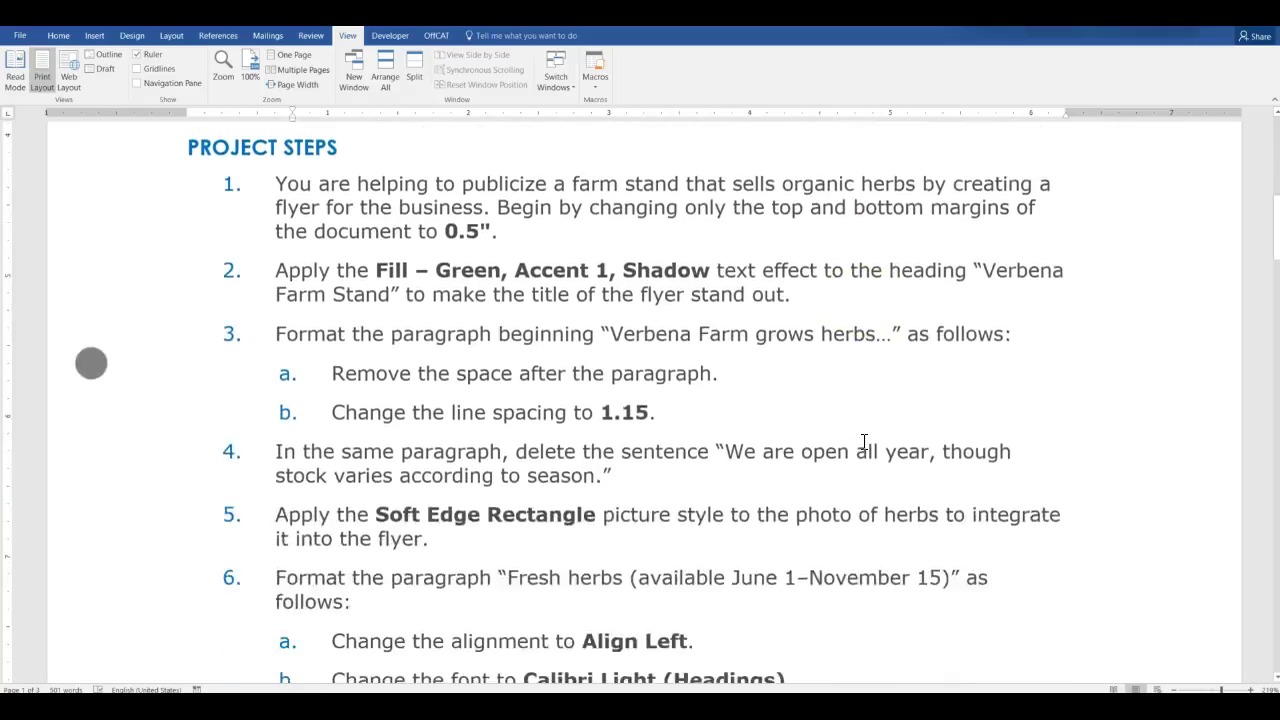
scroll(864, 441, down, 10)
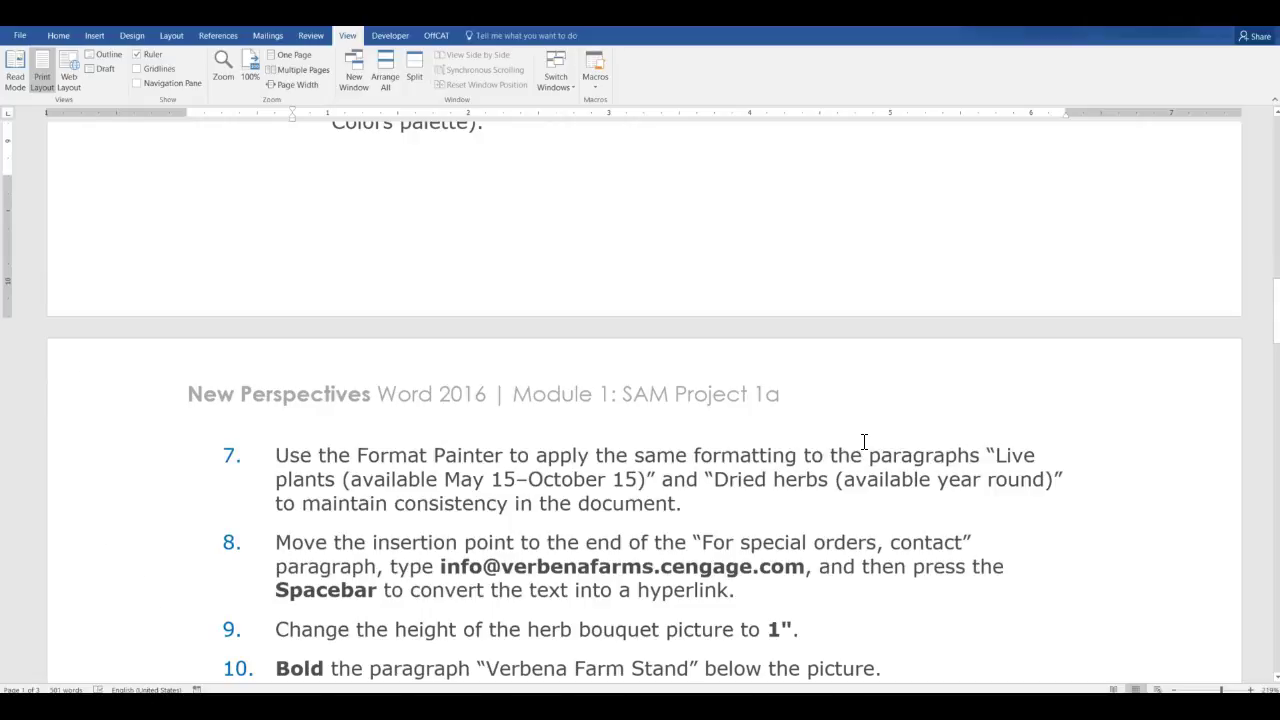
scroll(866, 440, down, 3)
scroll(863, 450, down, 10)
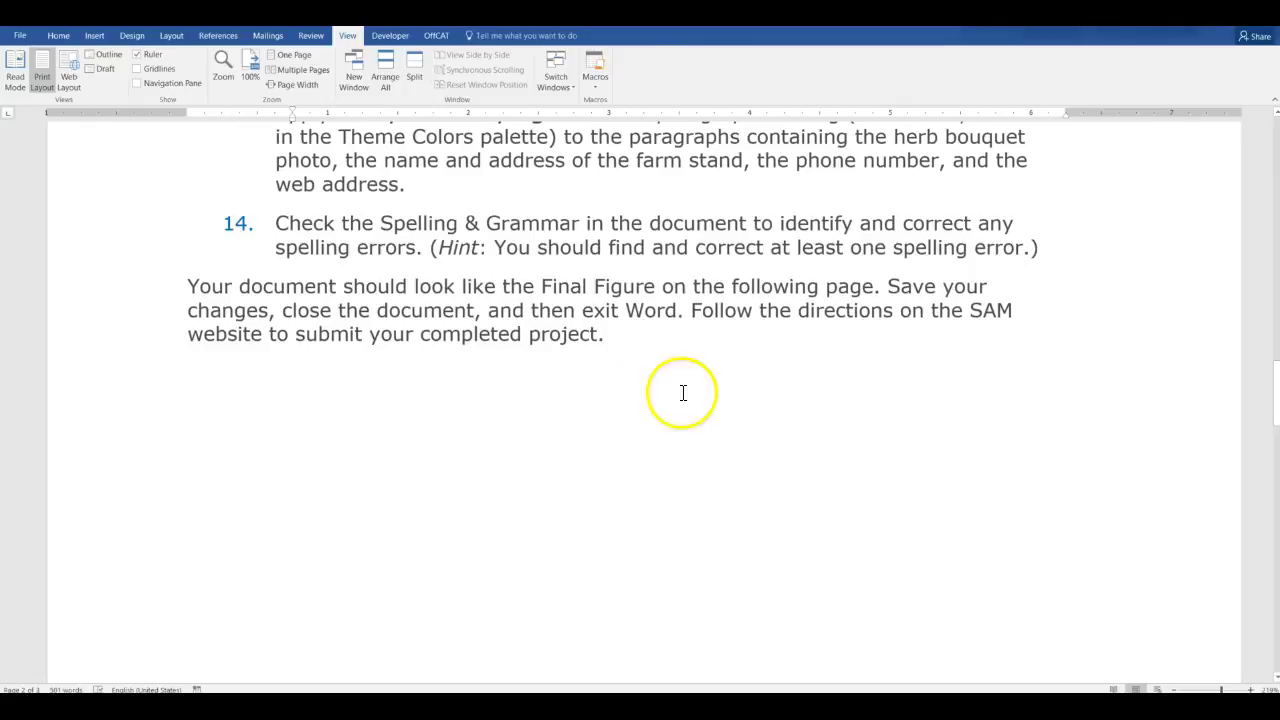
key(ctrl+Home)
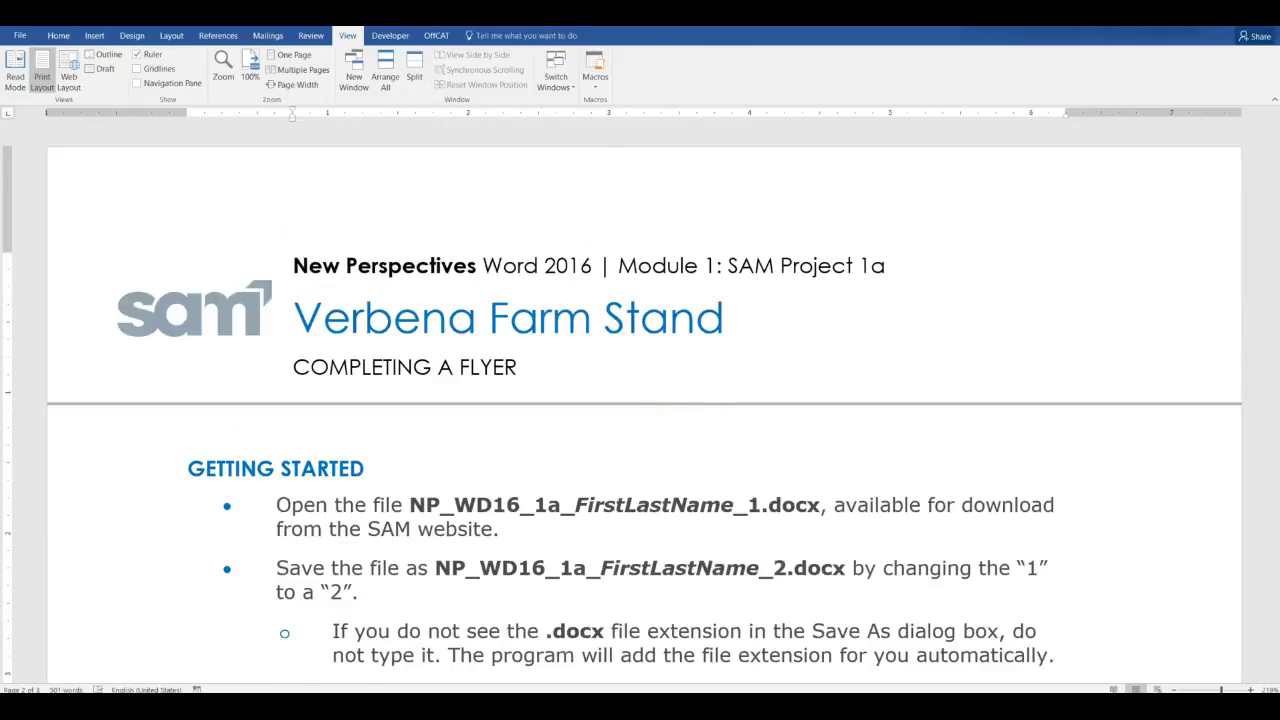
key(super+Down)
Minimize the instructions and open the NP_WD16_1a start file from MindTap in Word.
click(1014, 106)
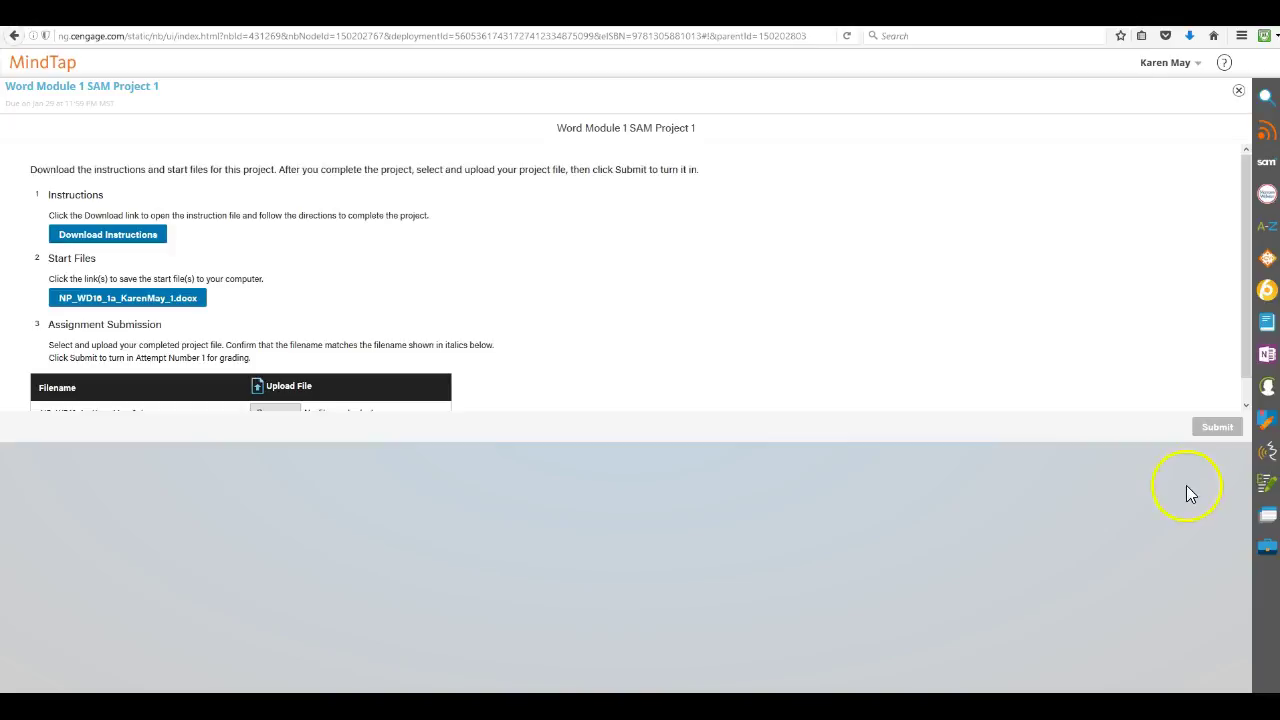
click(86, 306)
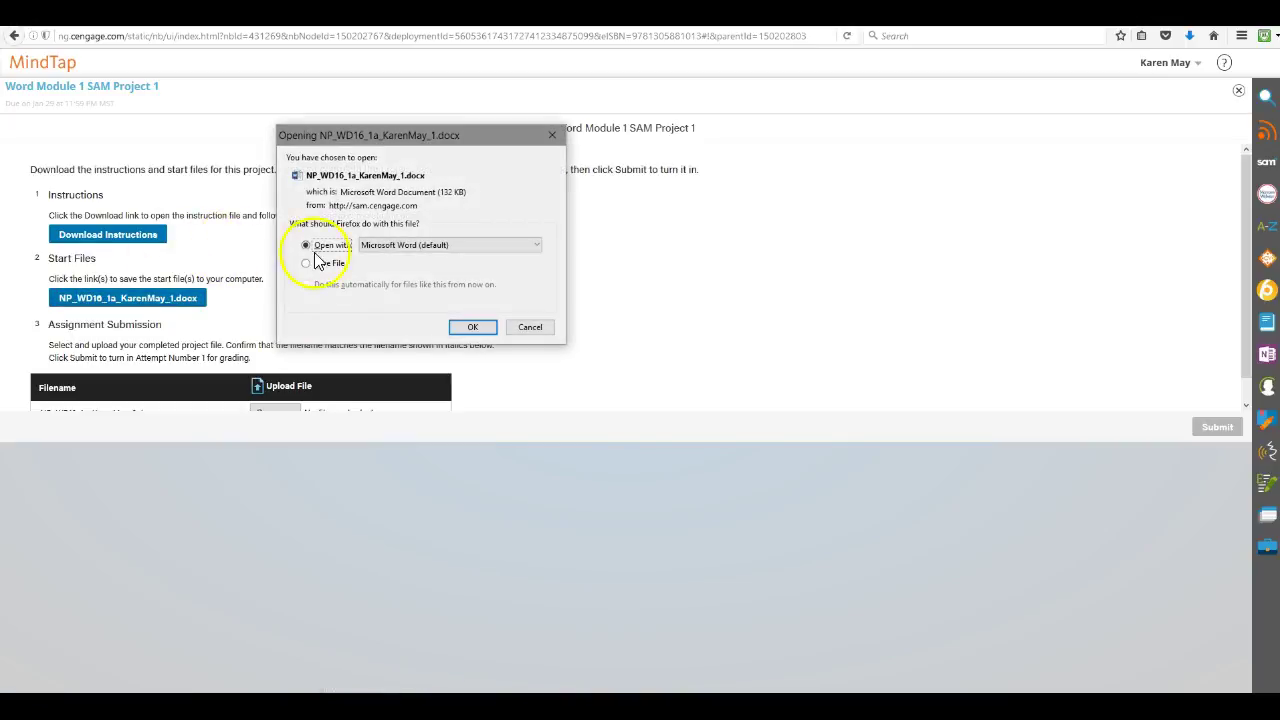
click(468, 327)
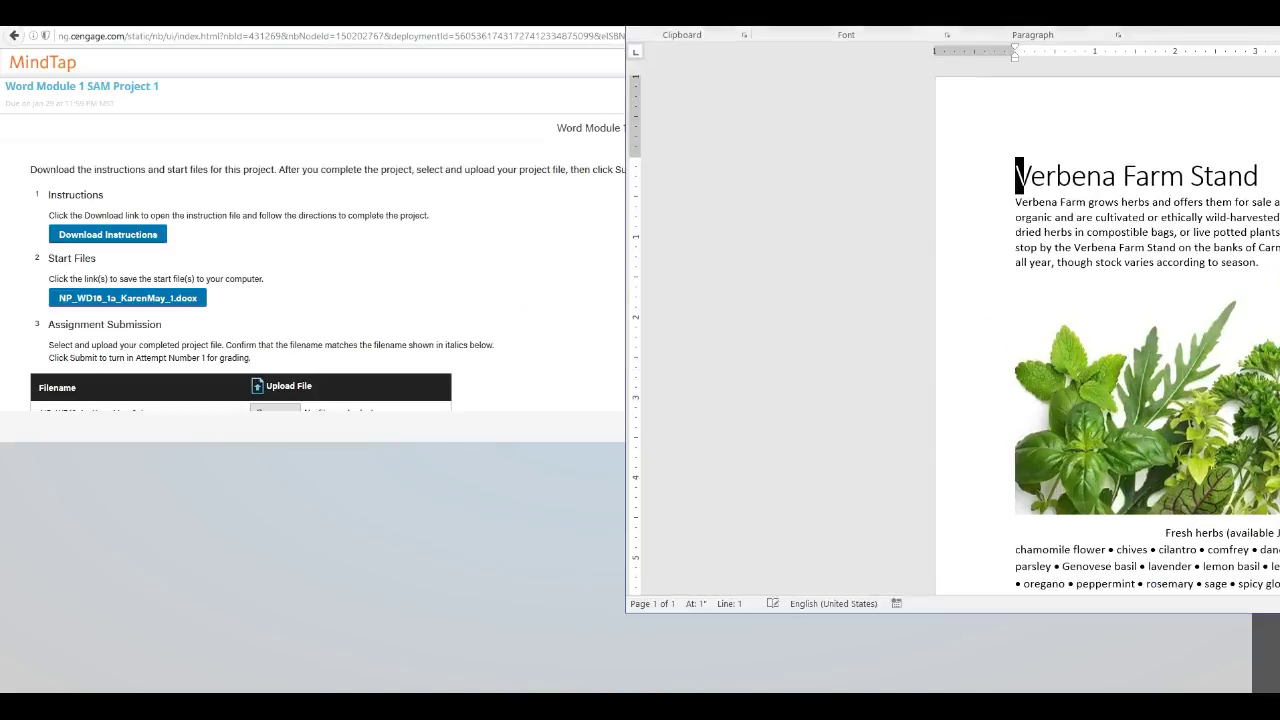
Maximize the Verbena Farm Stand flyer window and zoom it to Page Width.
drag(1270, 38, 925, 40)
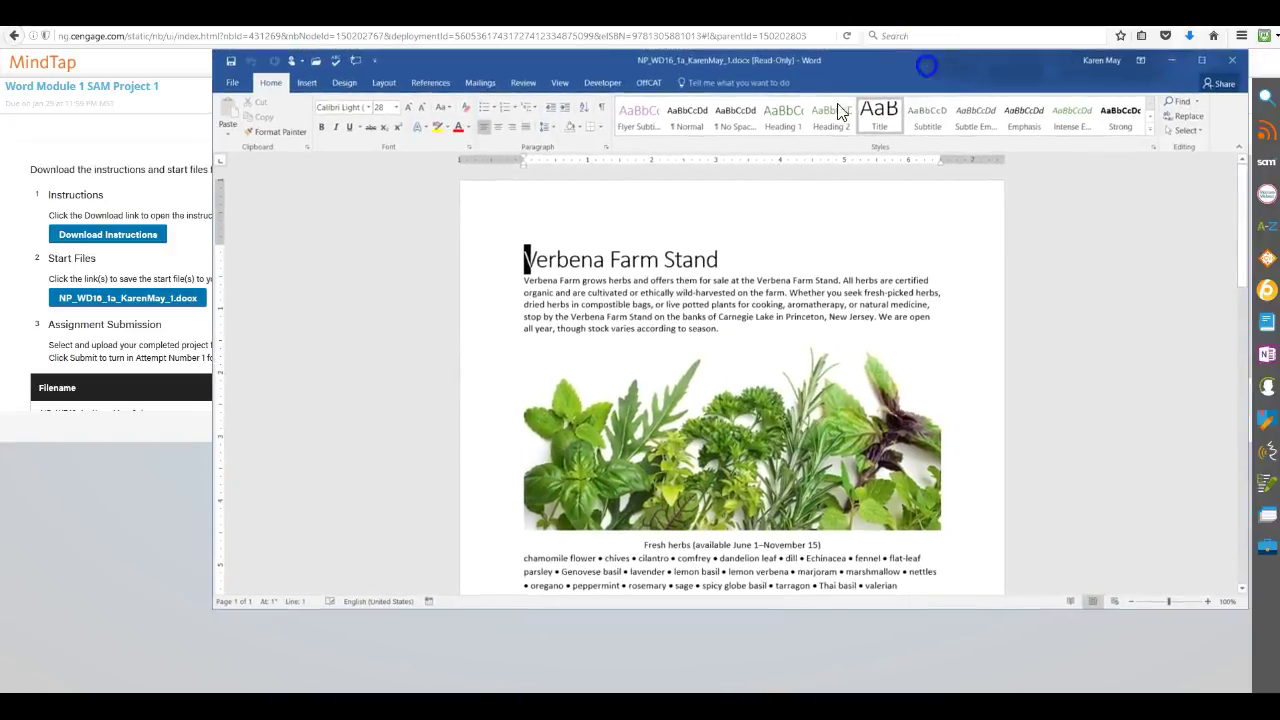
double_click(925, 40)
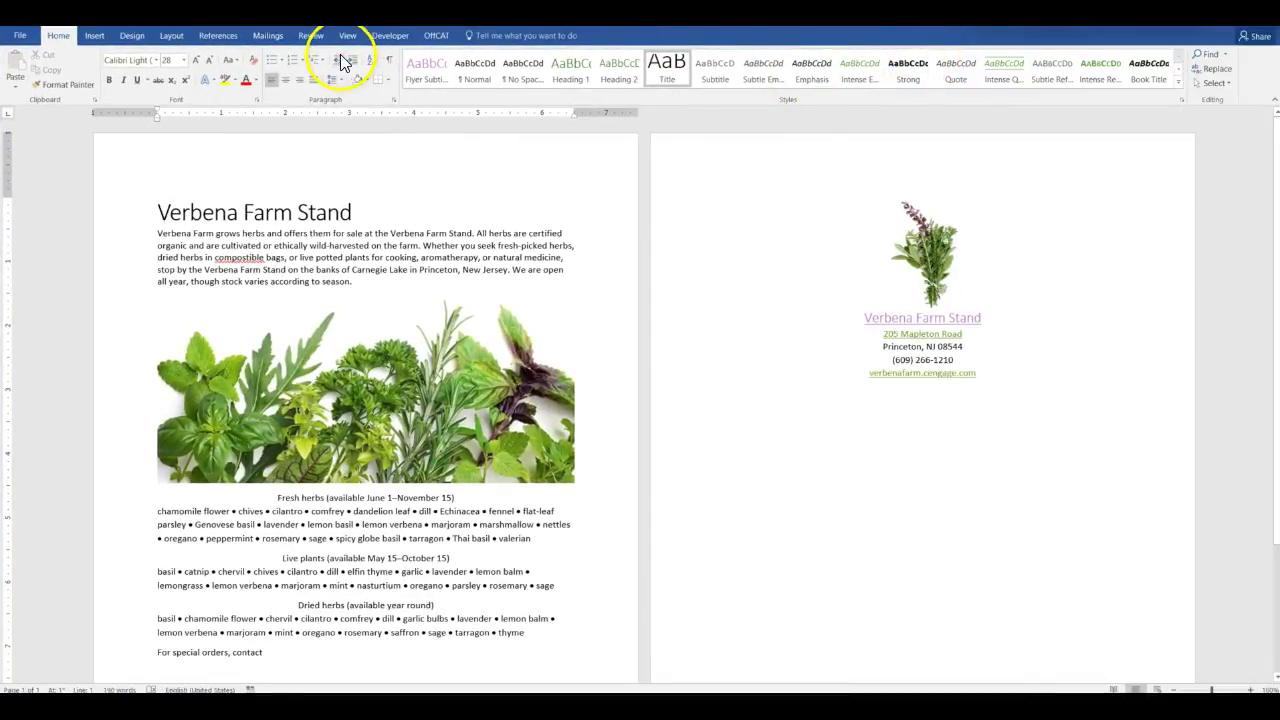
click(347, 38)
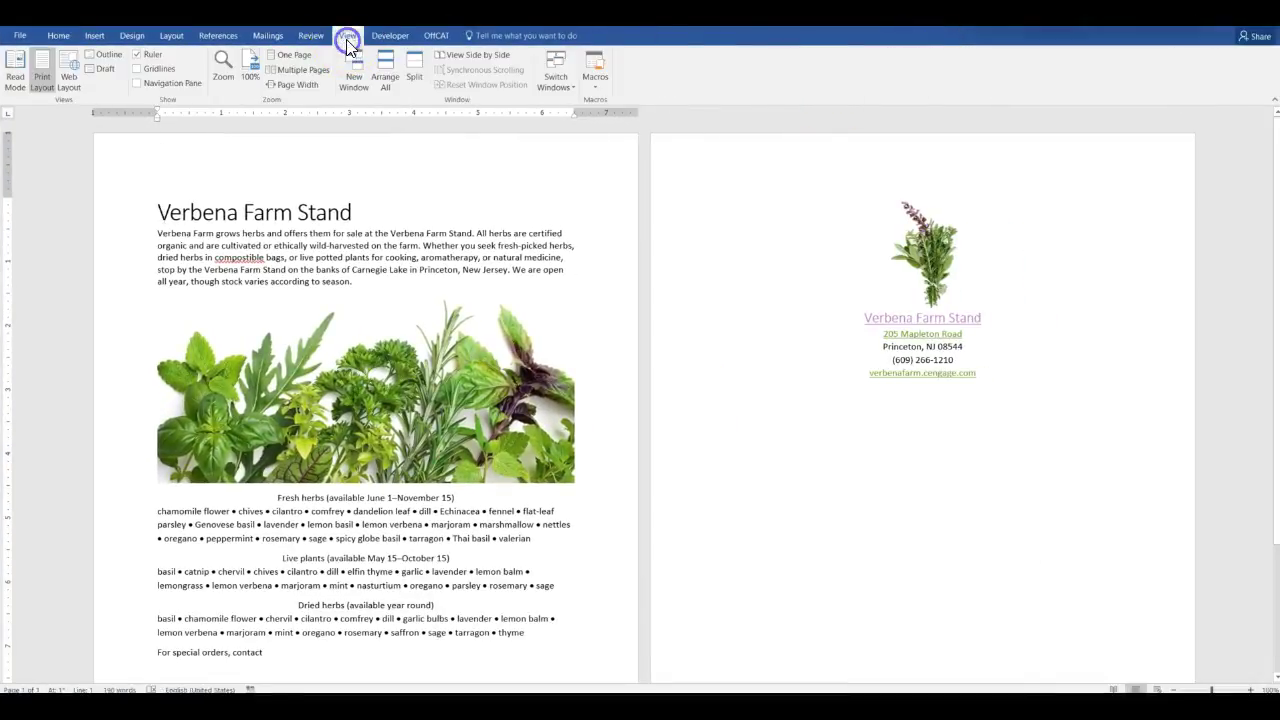
click(291, 57)
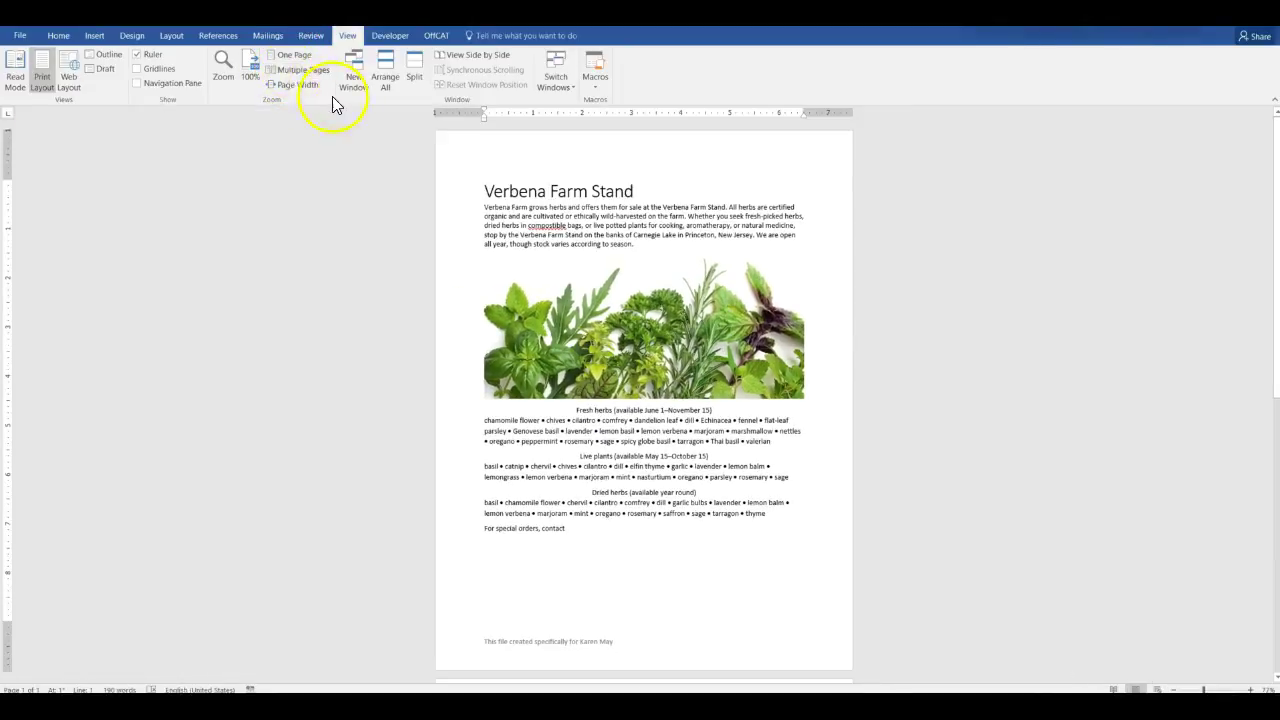
click(303, 88)
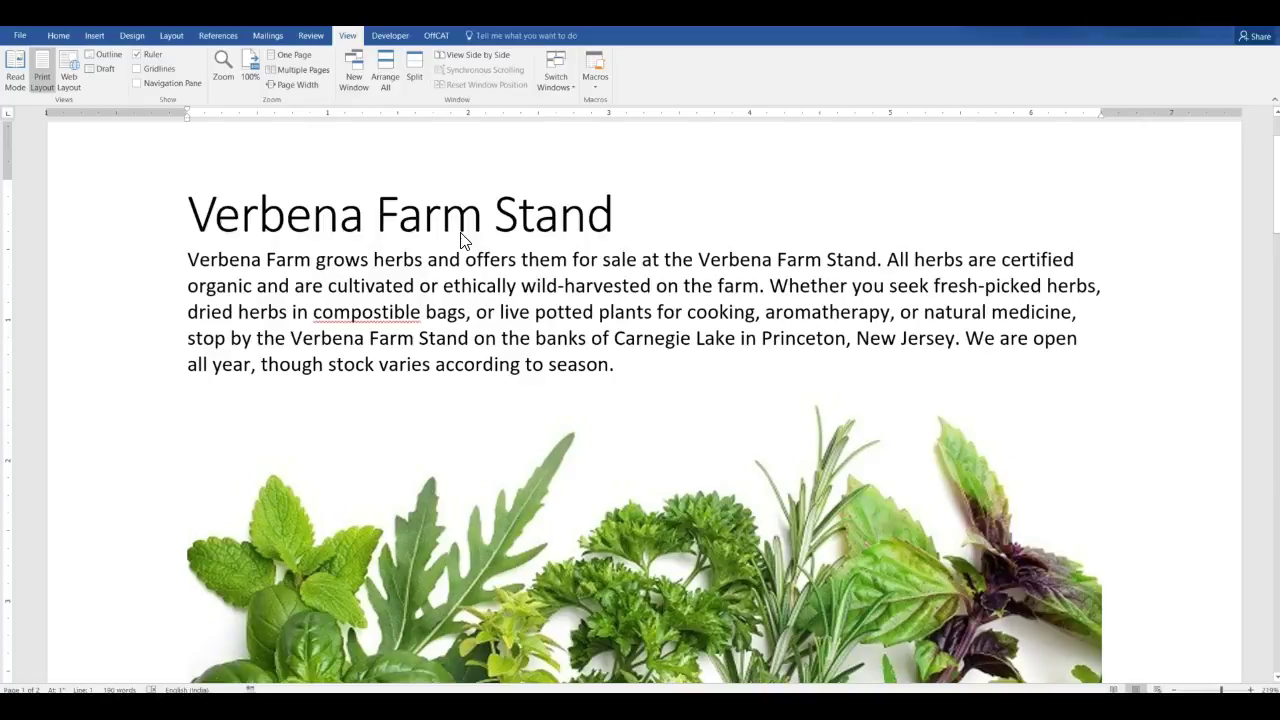
In Save As, create a 'word processing' folder containing a new 'ch 1' folder.
click(18, 38)
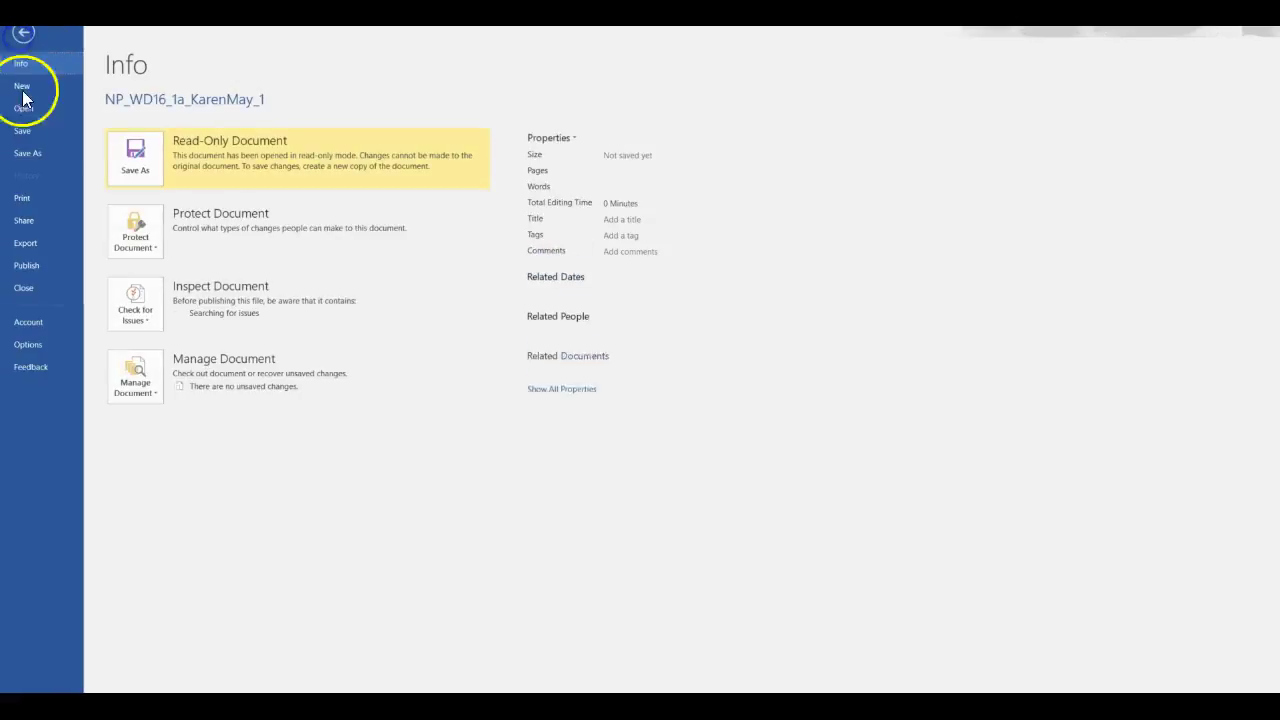
click(27, 153)
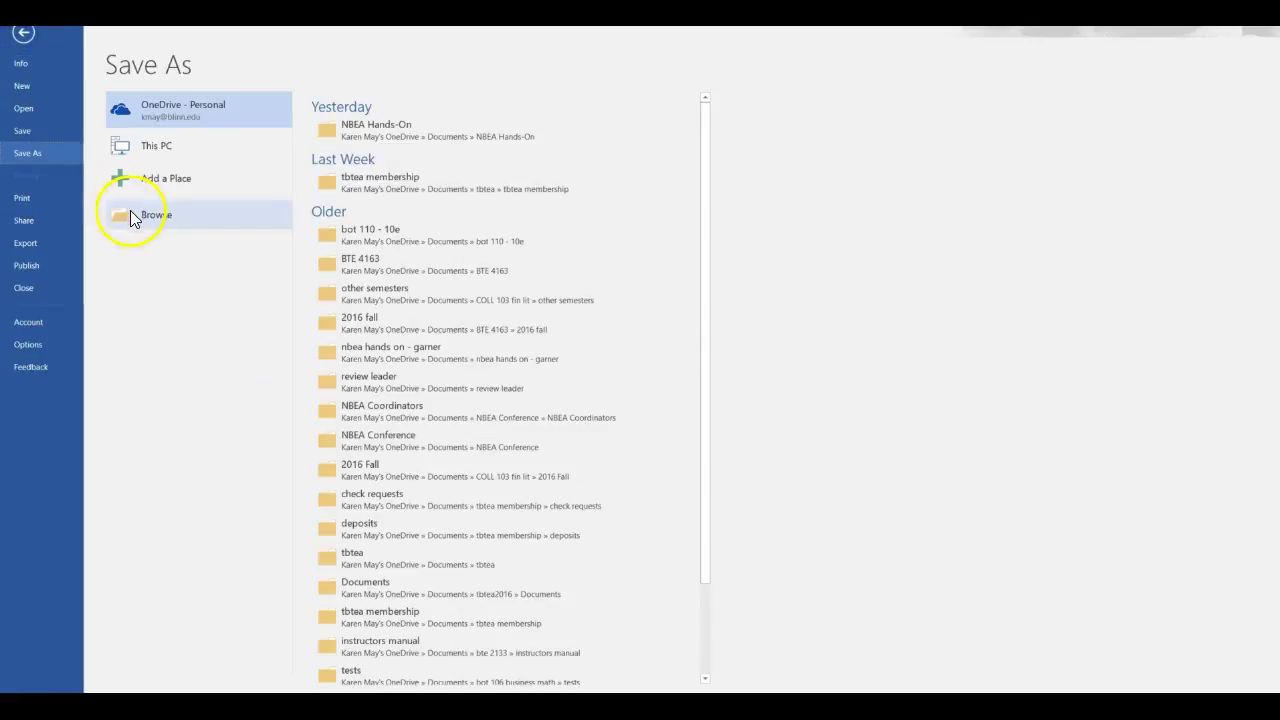
click(131, 217)
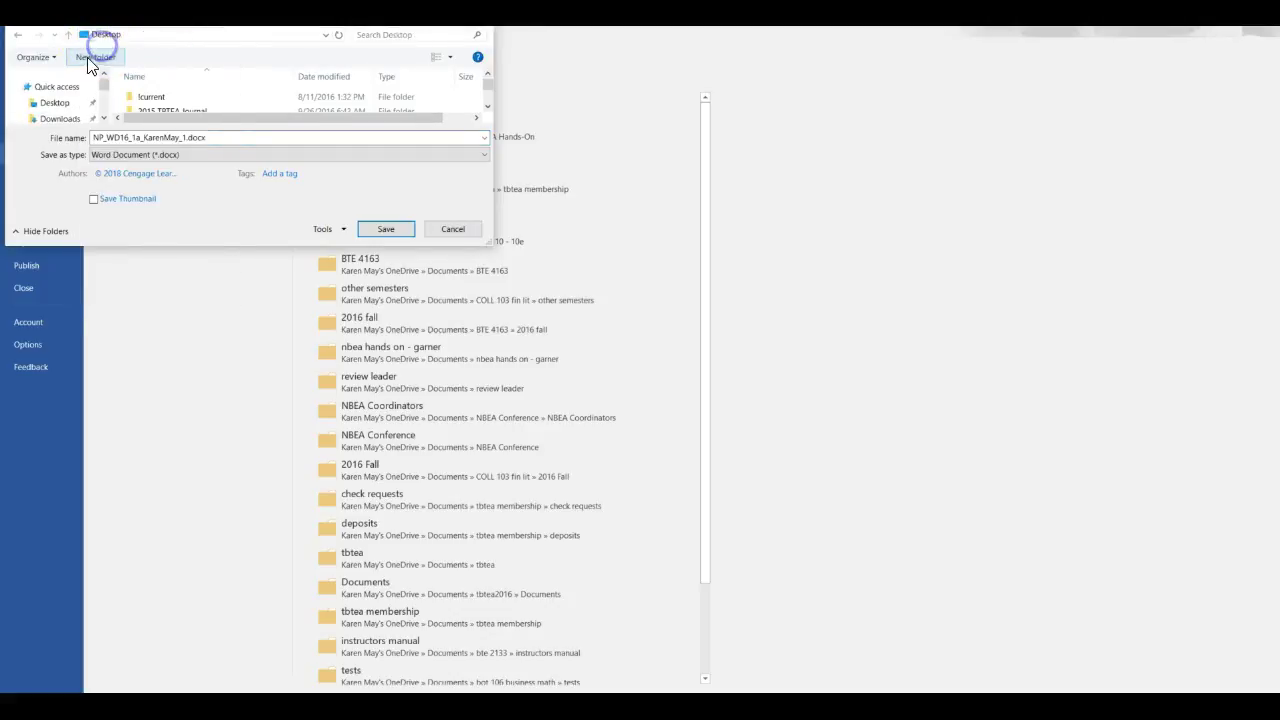
click(88, 60)
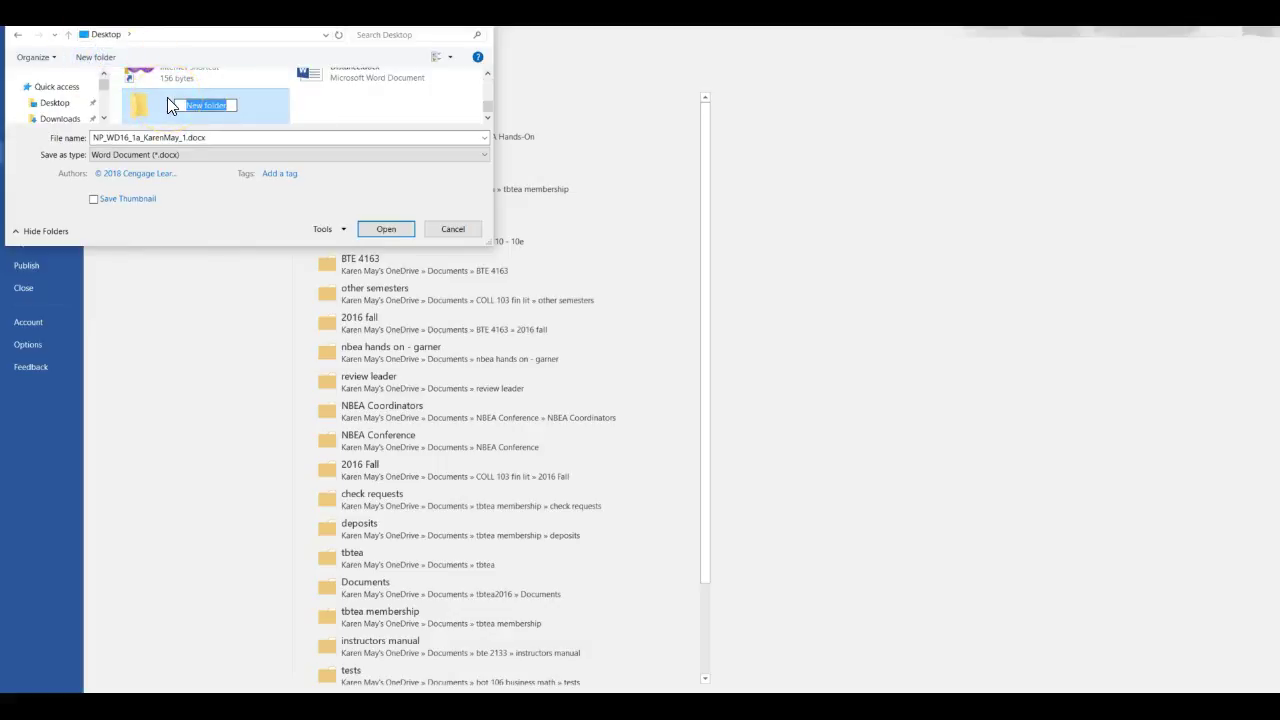
text(word processing)
click(142, 112)
click(142, 112)
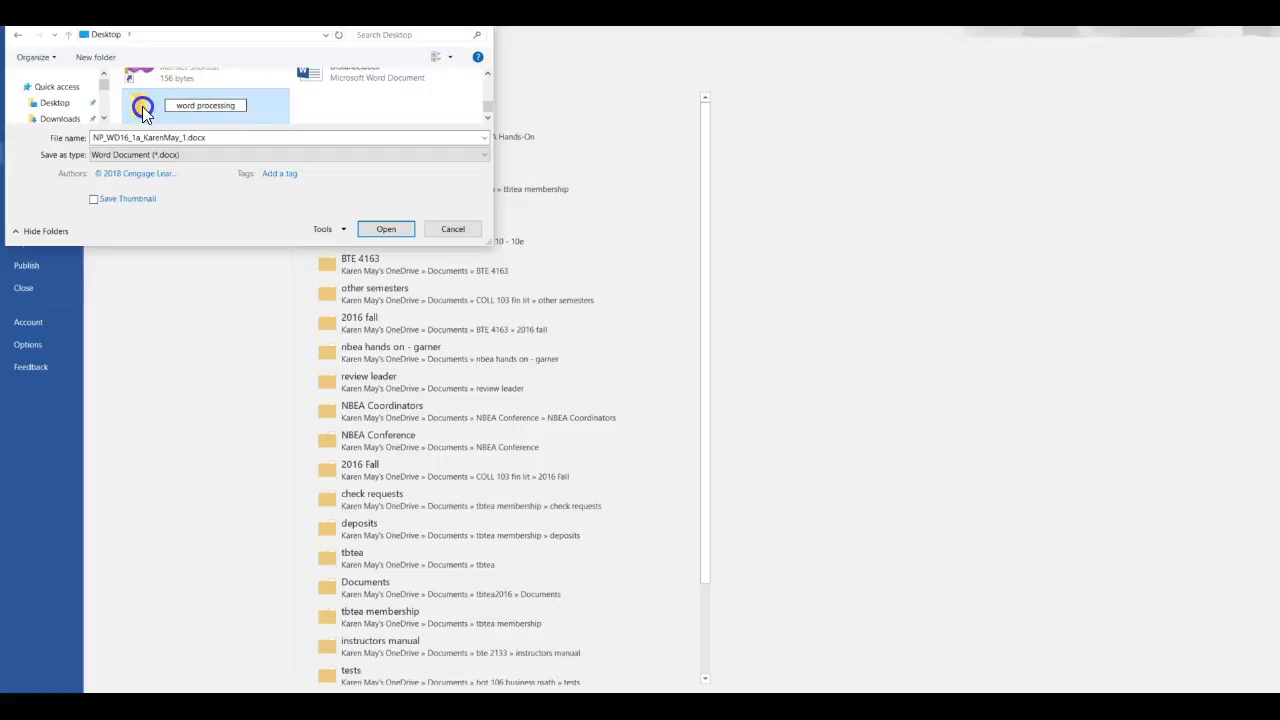
double_click(142, 112)
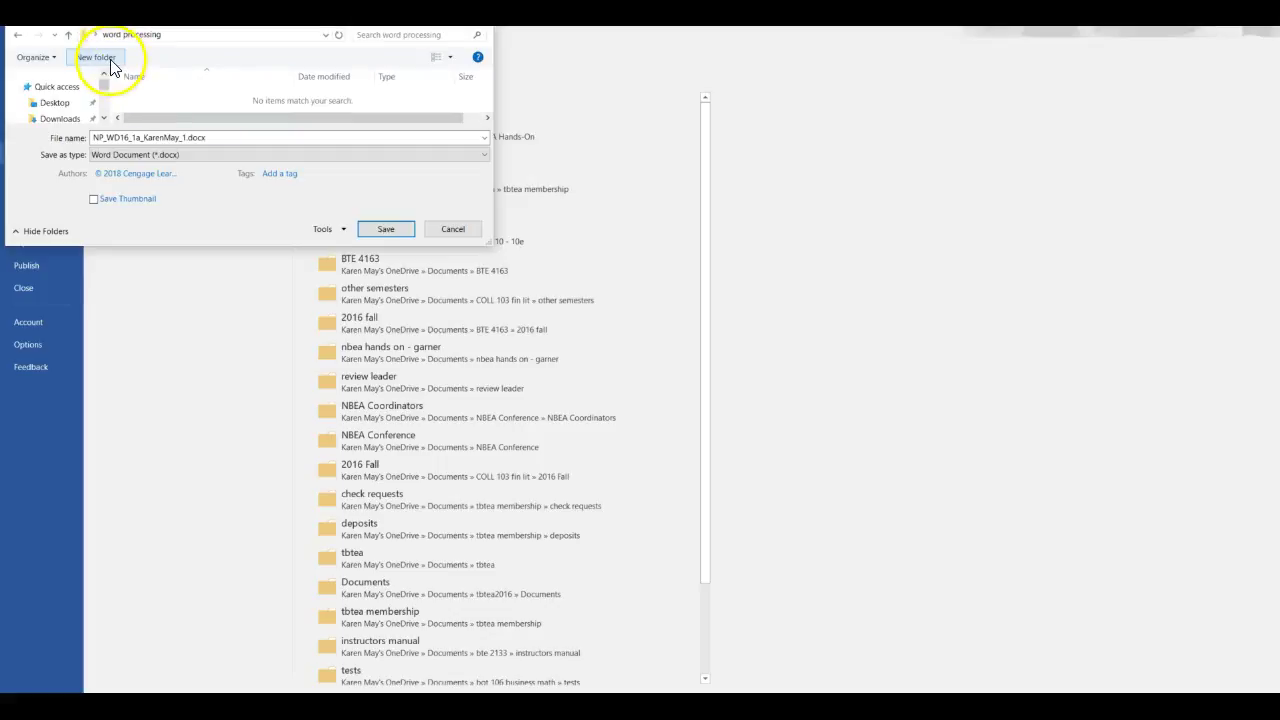
click(112, 68)
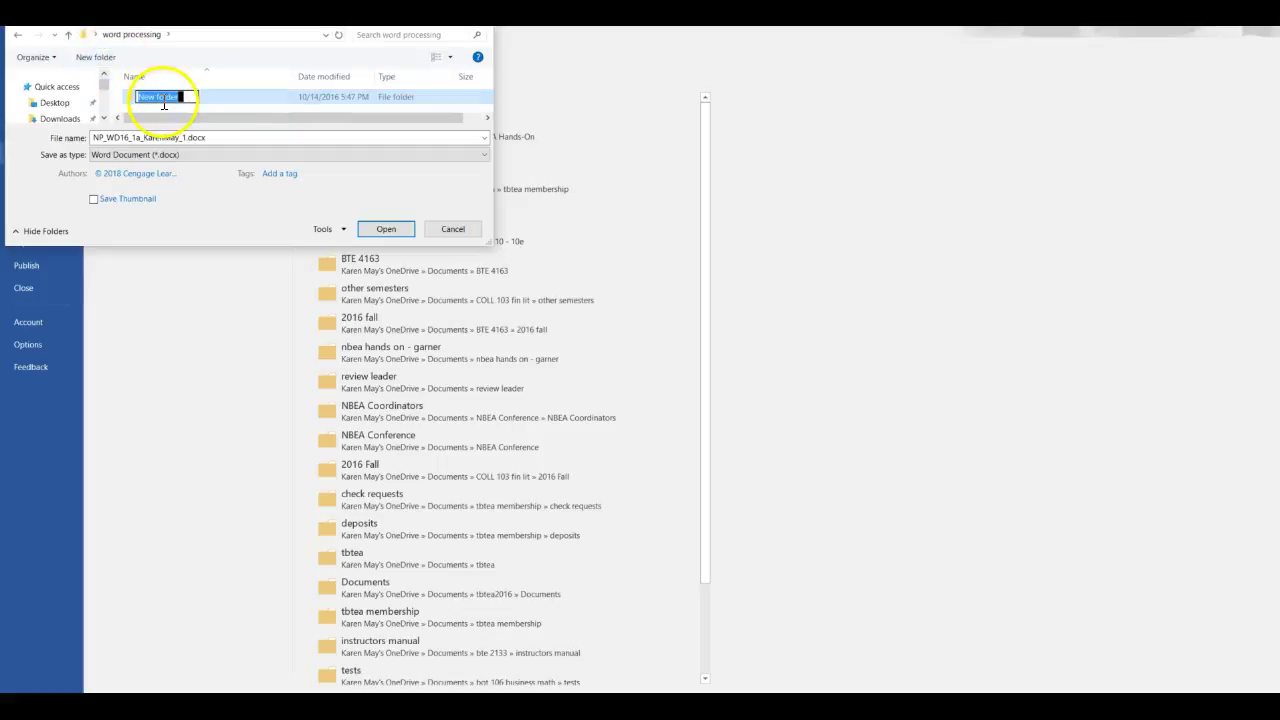
text(ch 1)
click(129, 97)
double_click(129, 97)
Save the flyer in 'ch 1' with the file name ending changed from 1 to 2.
click(186, 137)
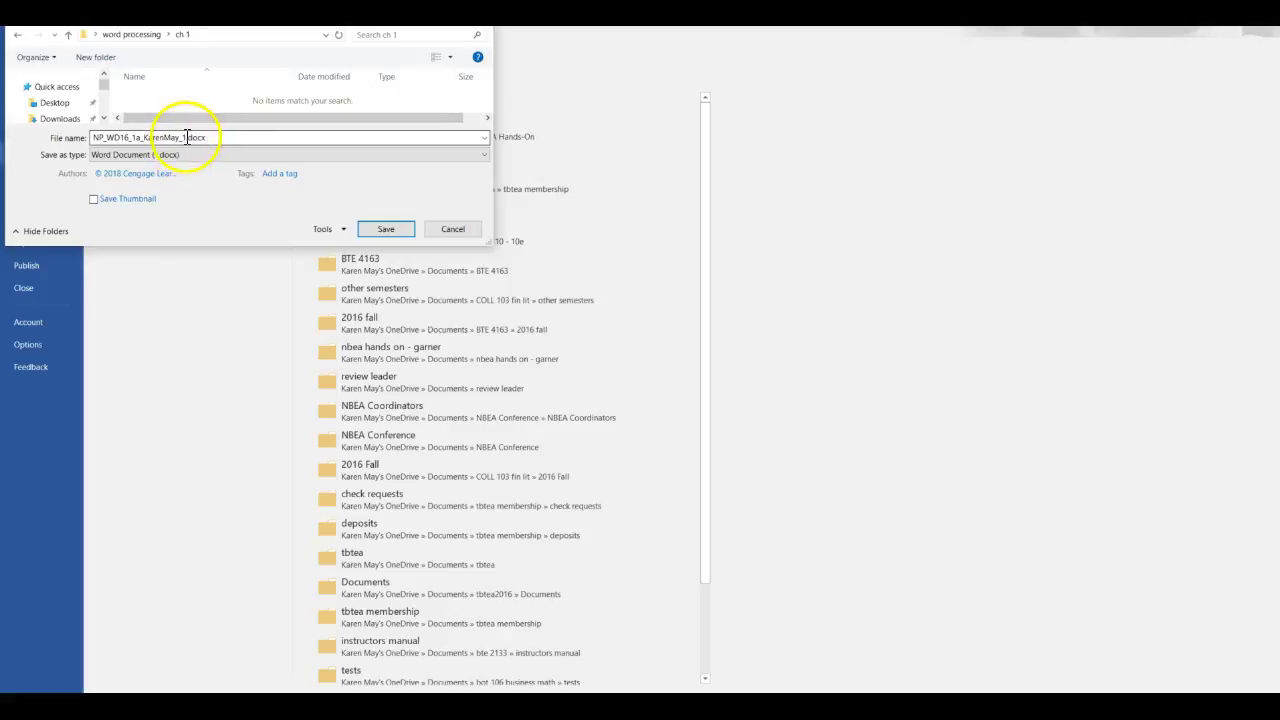
double_click(186, 137)
click(184, 139)
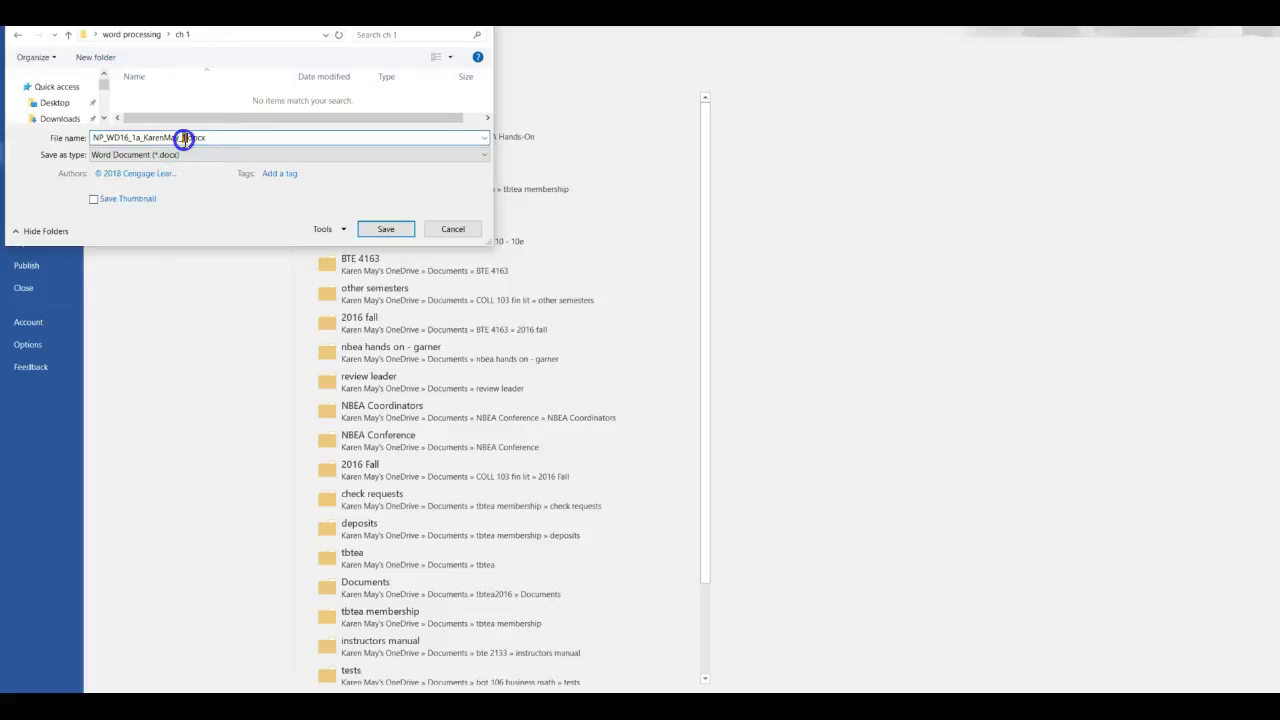
key(BackSpace)
text(2)
click(237, 137)
click(210, 137)
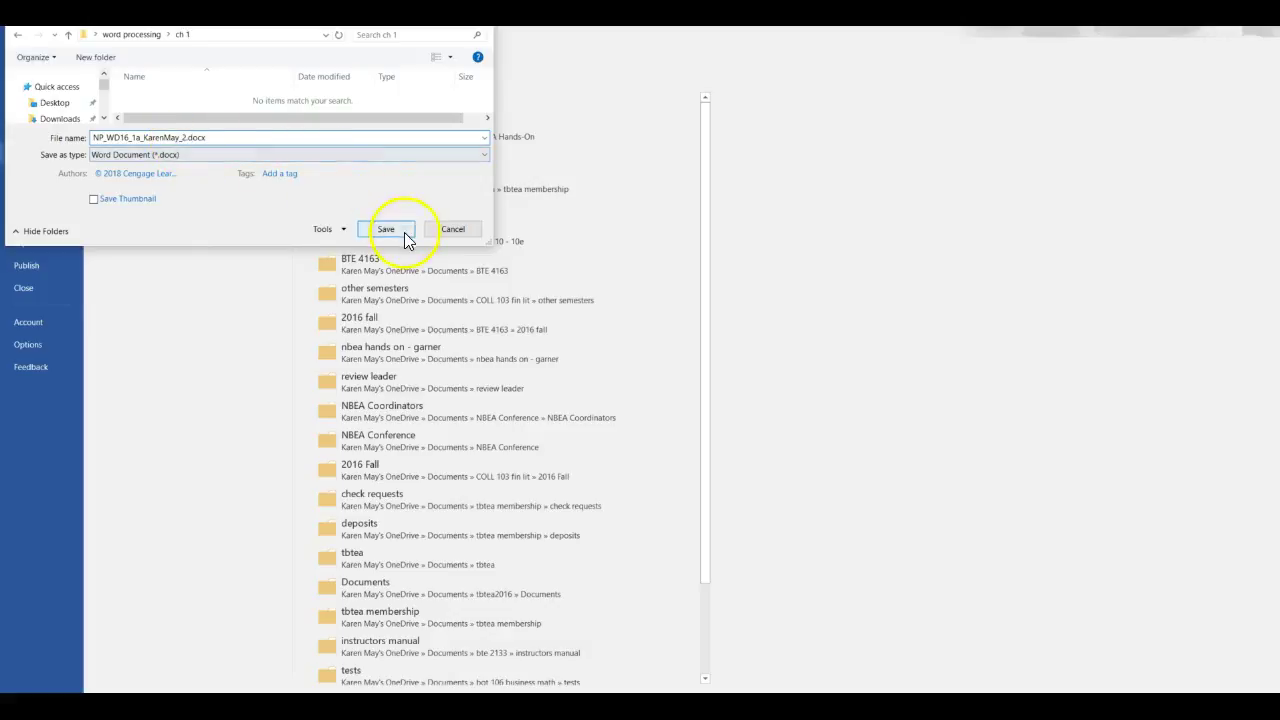
click(388, 229)
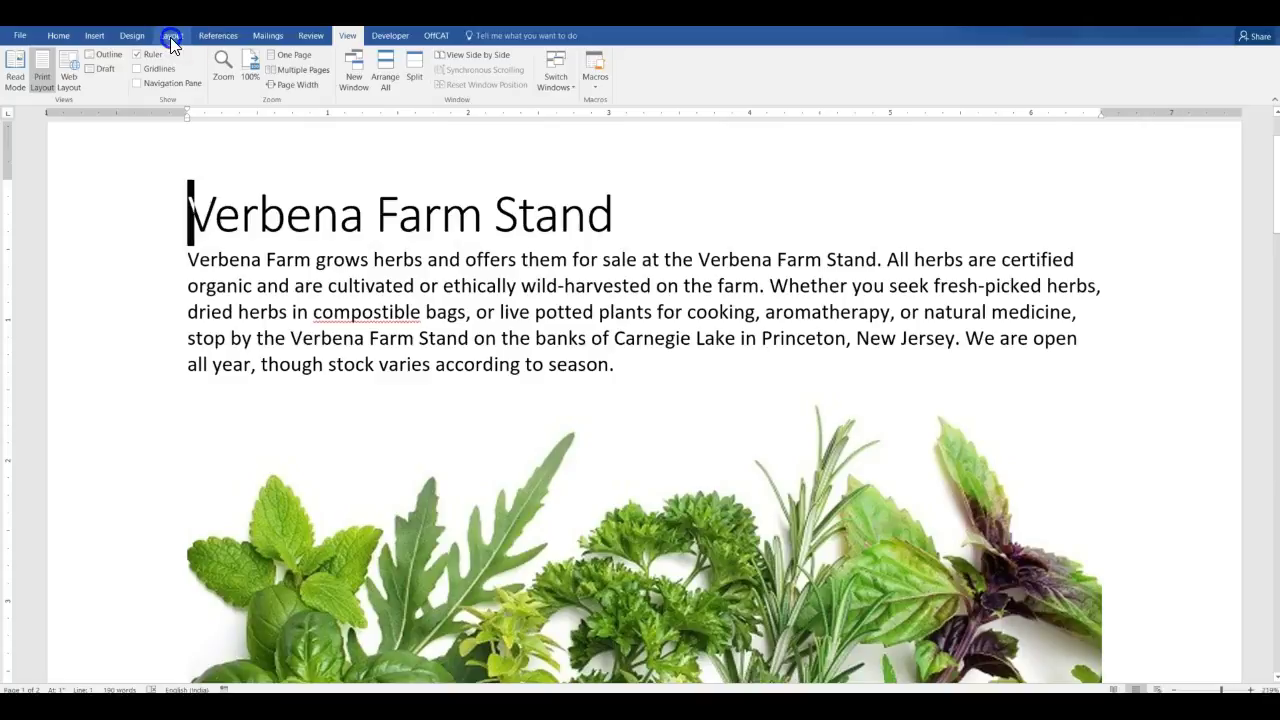
Set the flyer's top and bottom margins to 0.5 inch through Custom Margins.
click(171, 37)
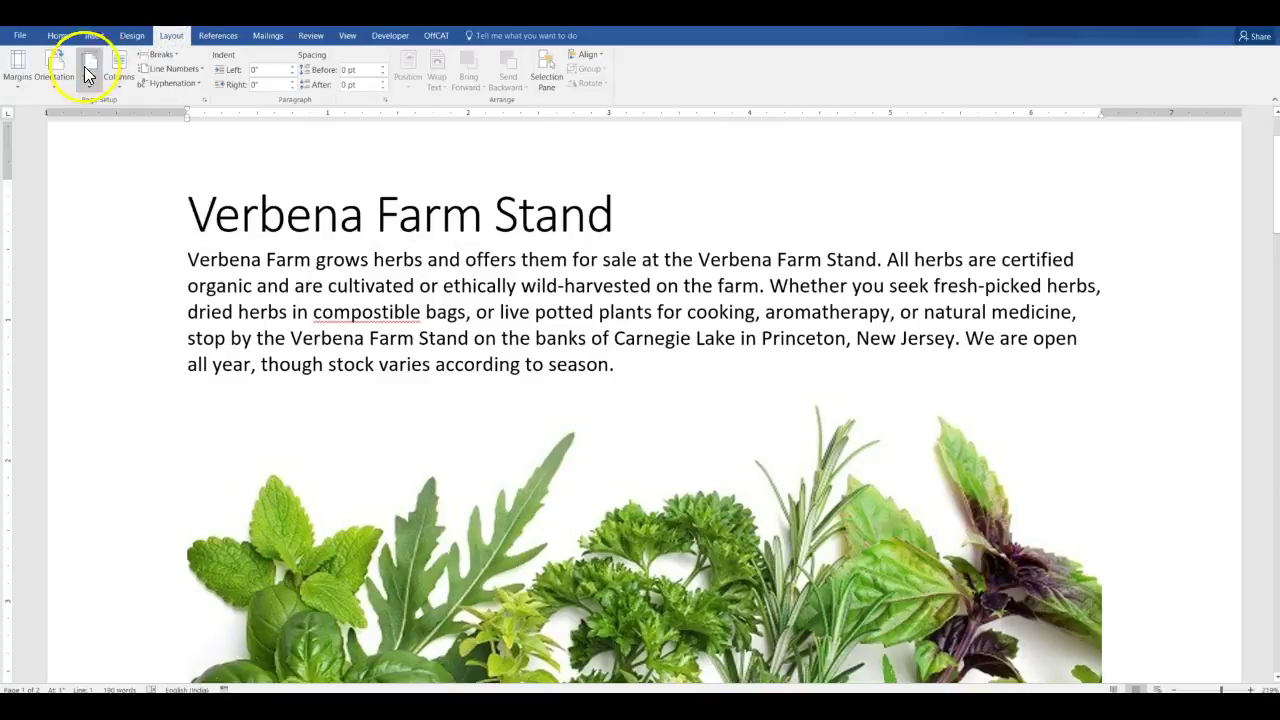
click(18, 86)
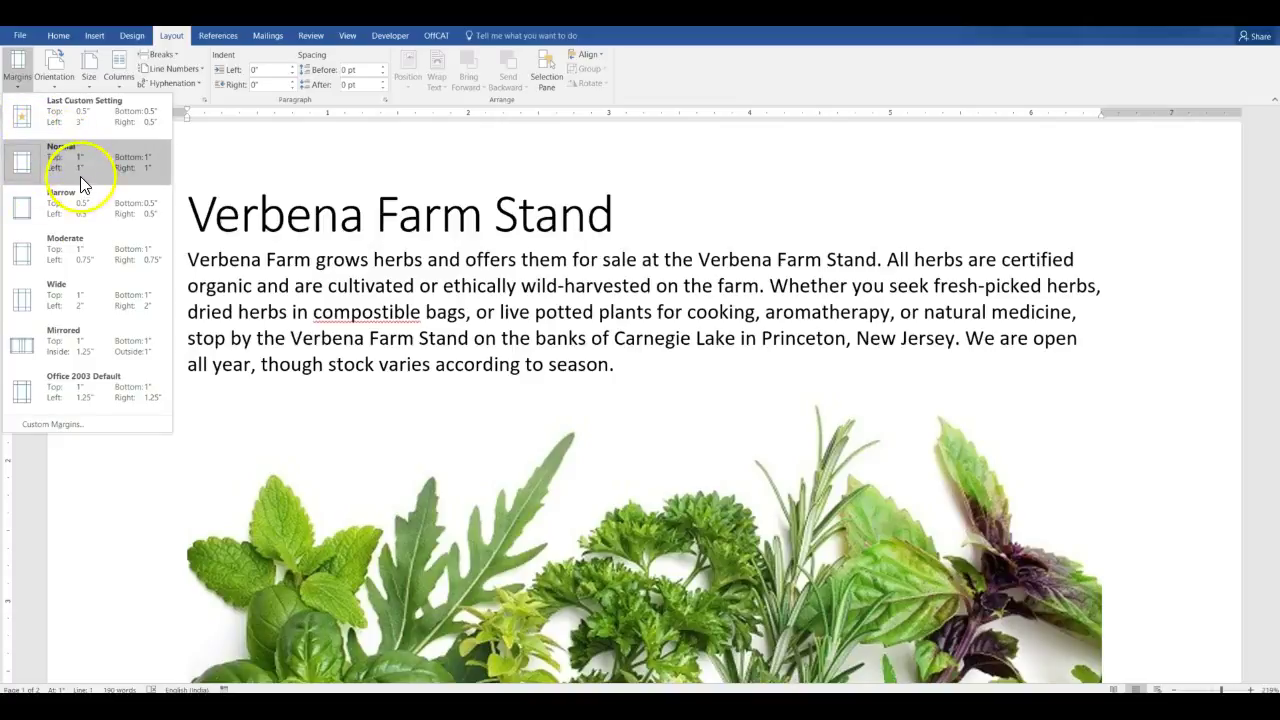
click(60, 424)
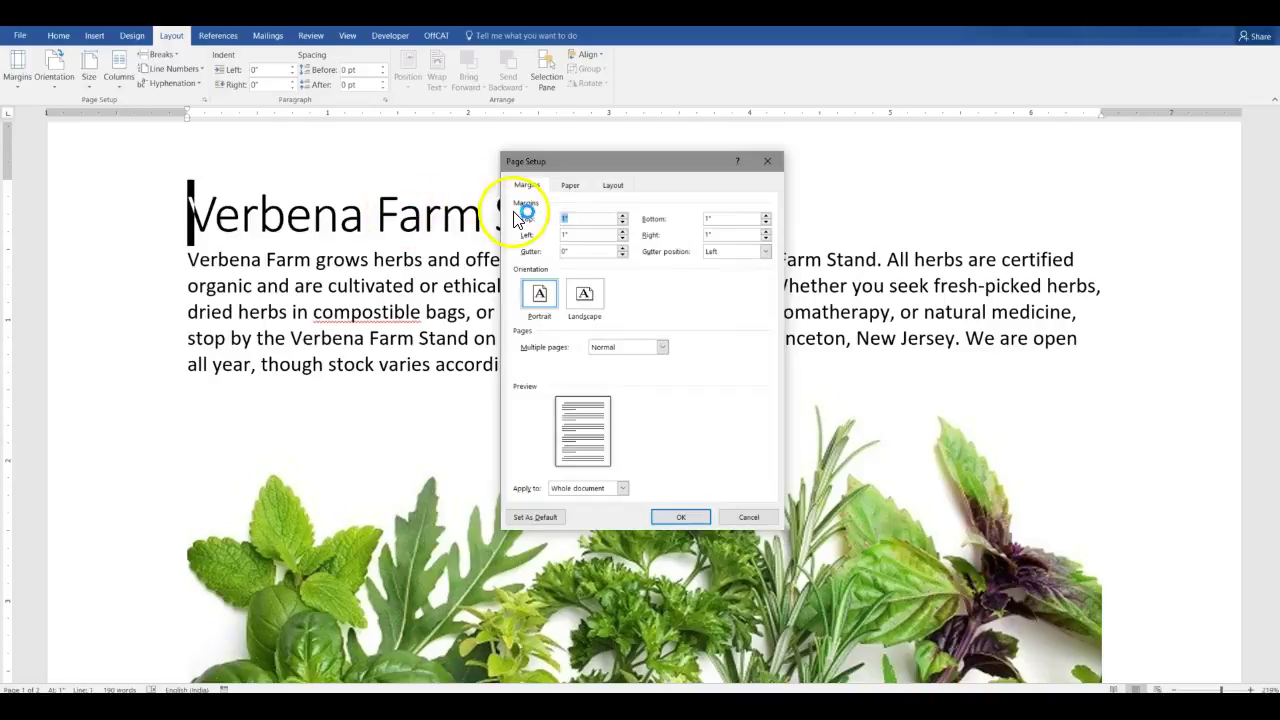
text(2)
key(Tab)
text(.5)
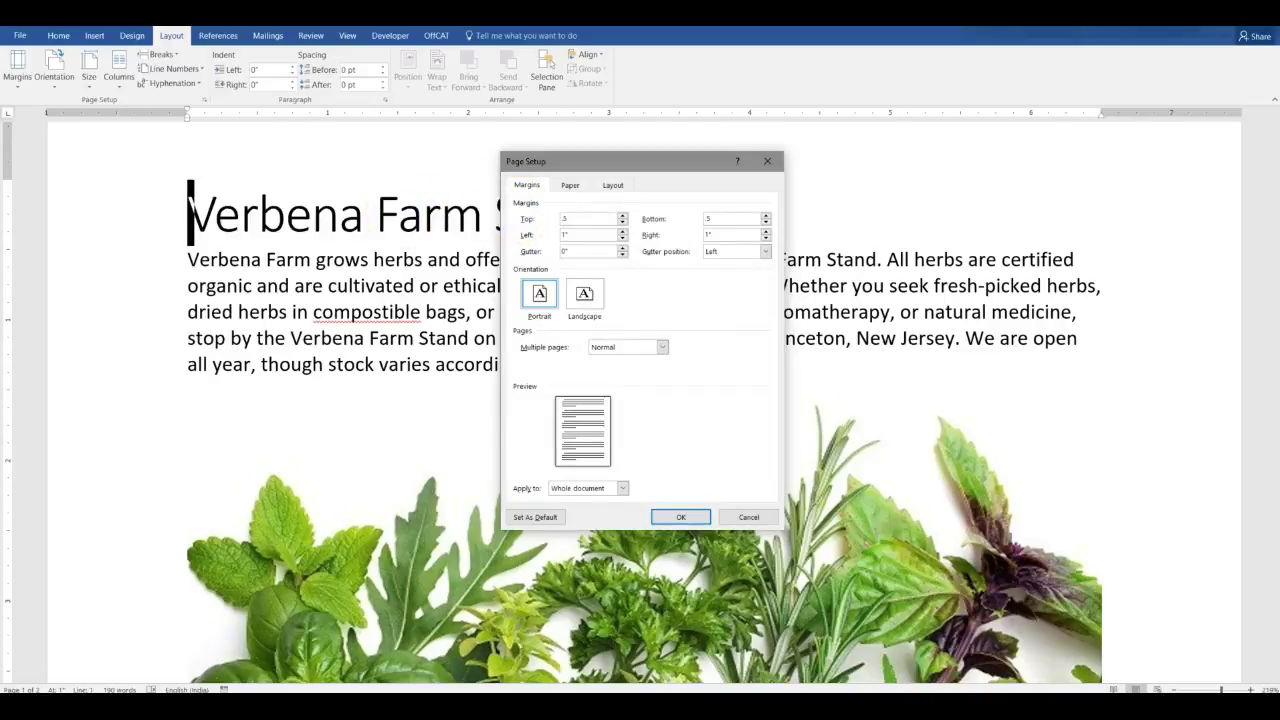
click(676, 516)
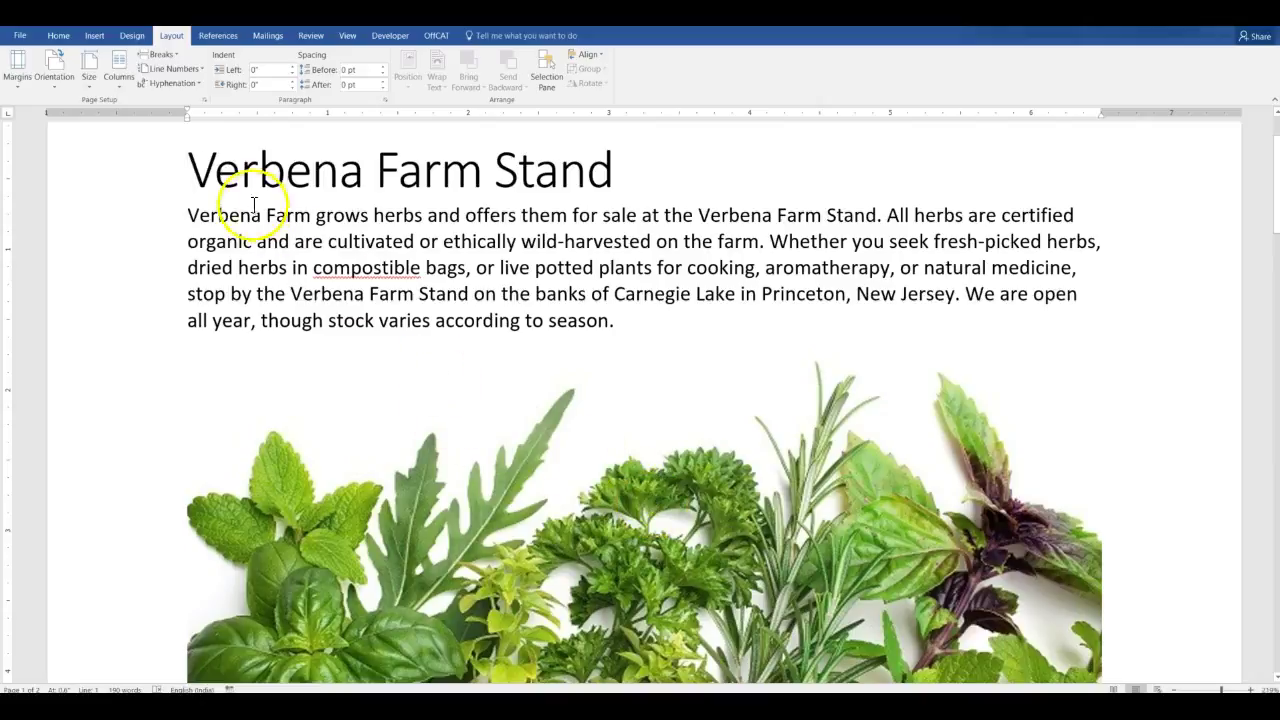
Apply the Fill: Green, Accent color 1; Shadow text effect to the 'Verbena Farm Stand' title.
drag(189, 162, 603, 171)
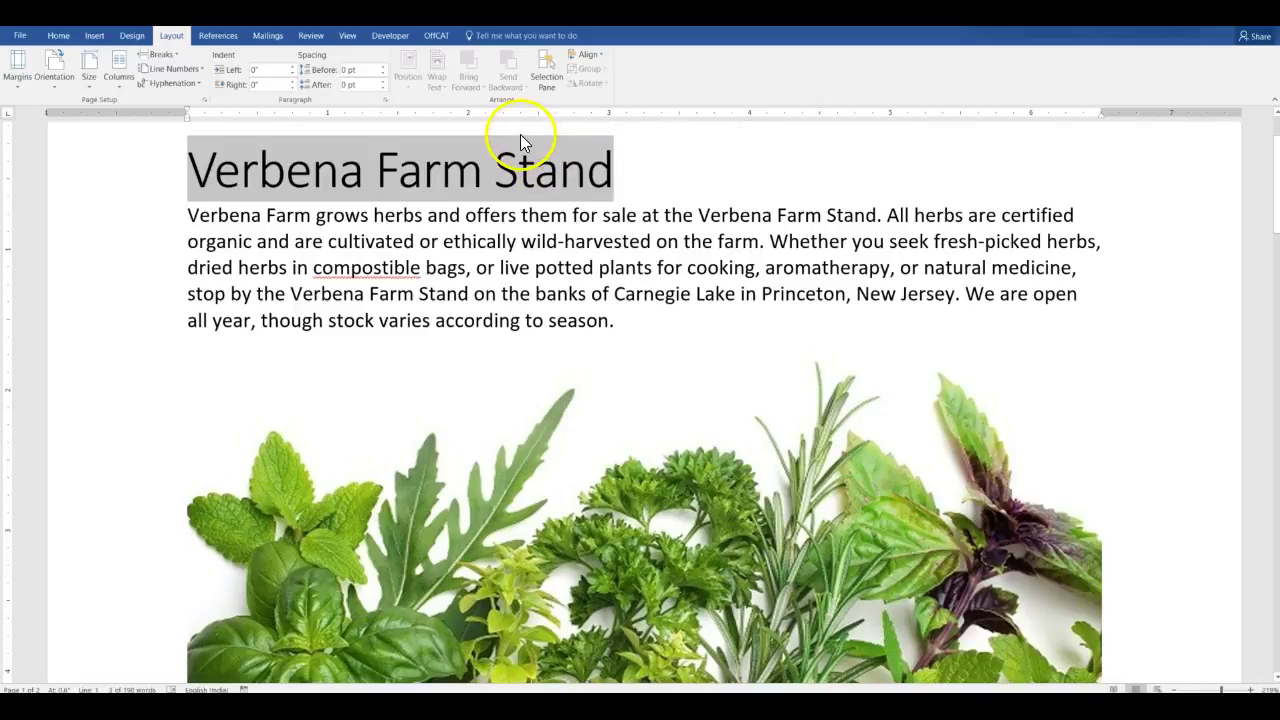
click(57, 37)
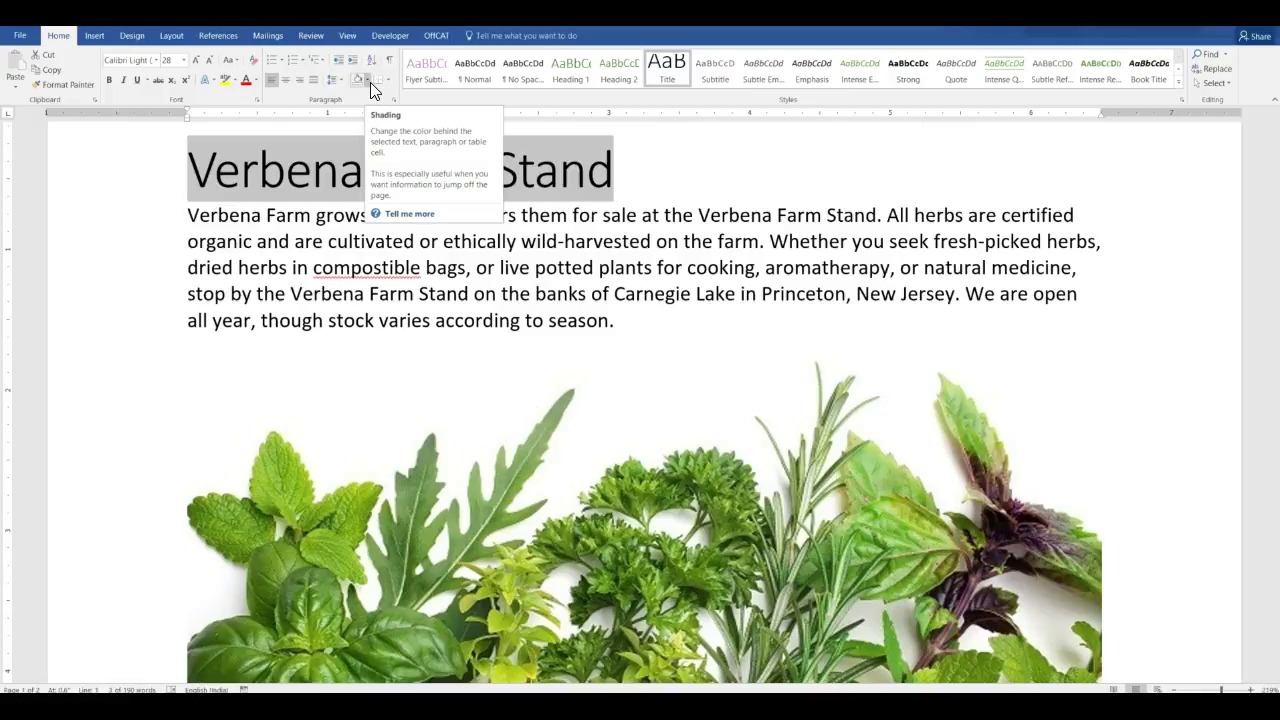
click(215, 80)
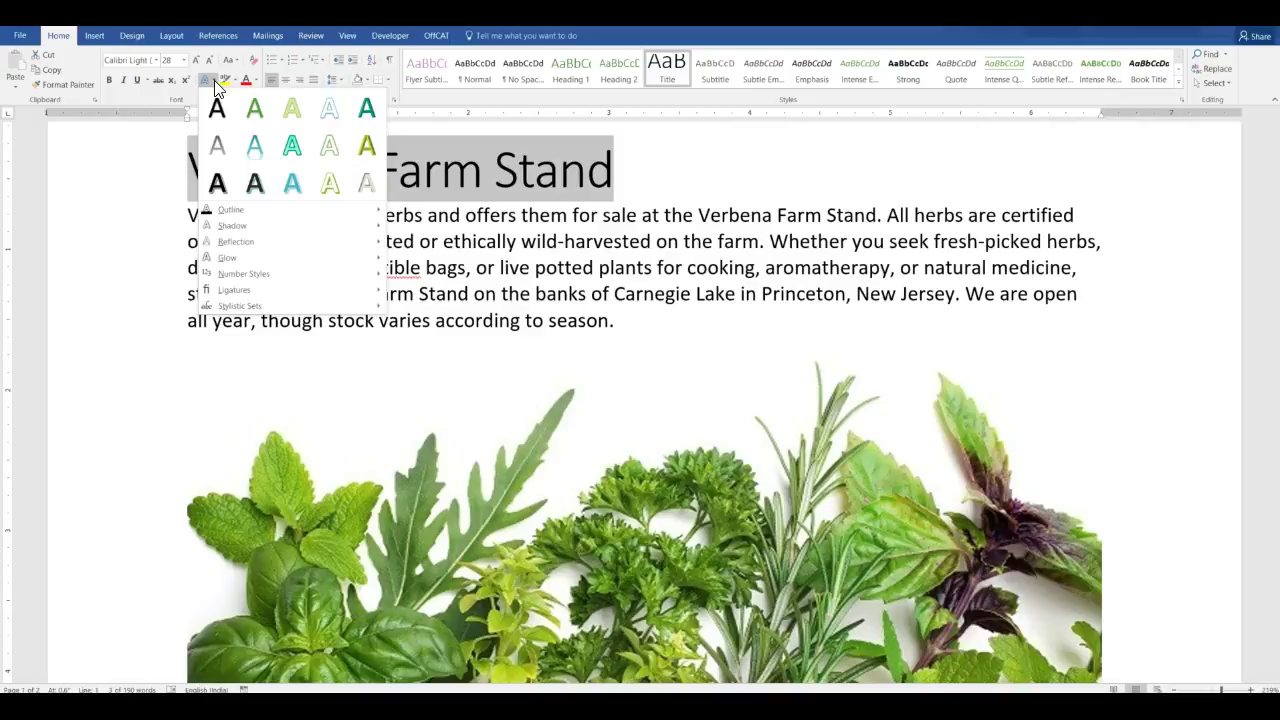
click(250, 118)
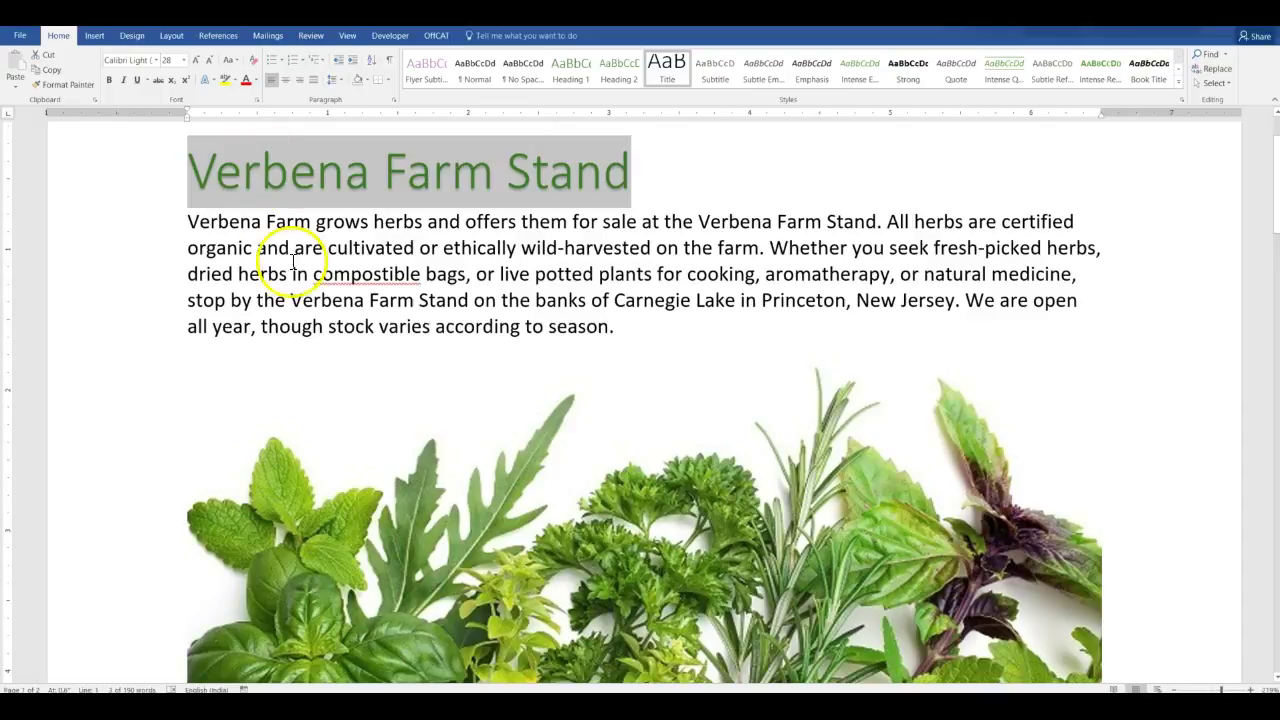
Give the intro paragraph 0 pt spacing before and after and Multiple line spacing of 1.15.
drag(188, 222, 629, 348)
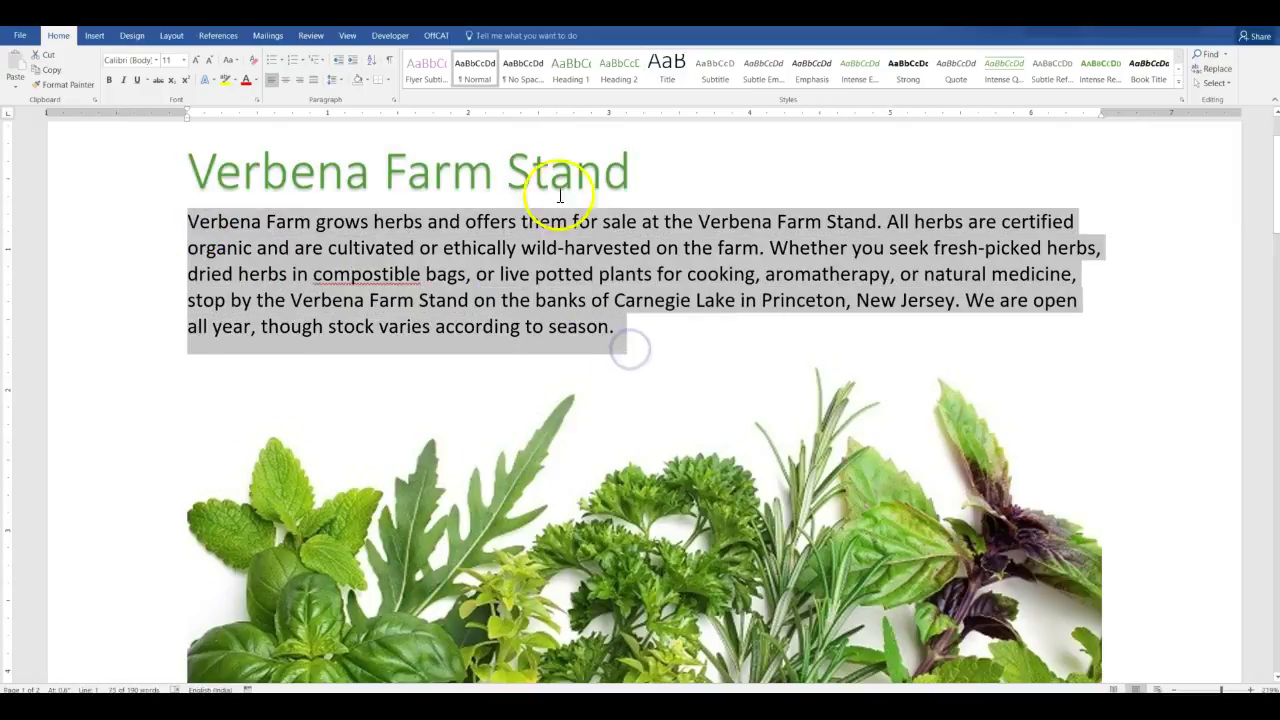
click(395, 99)
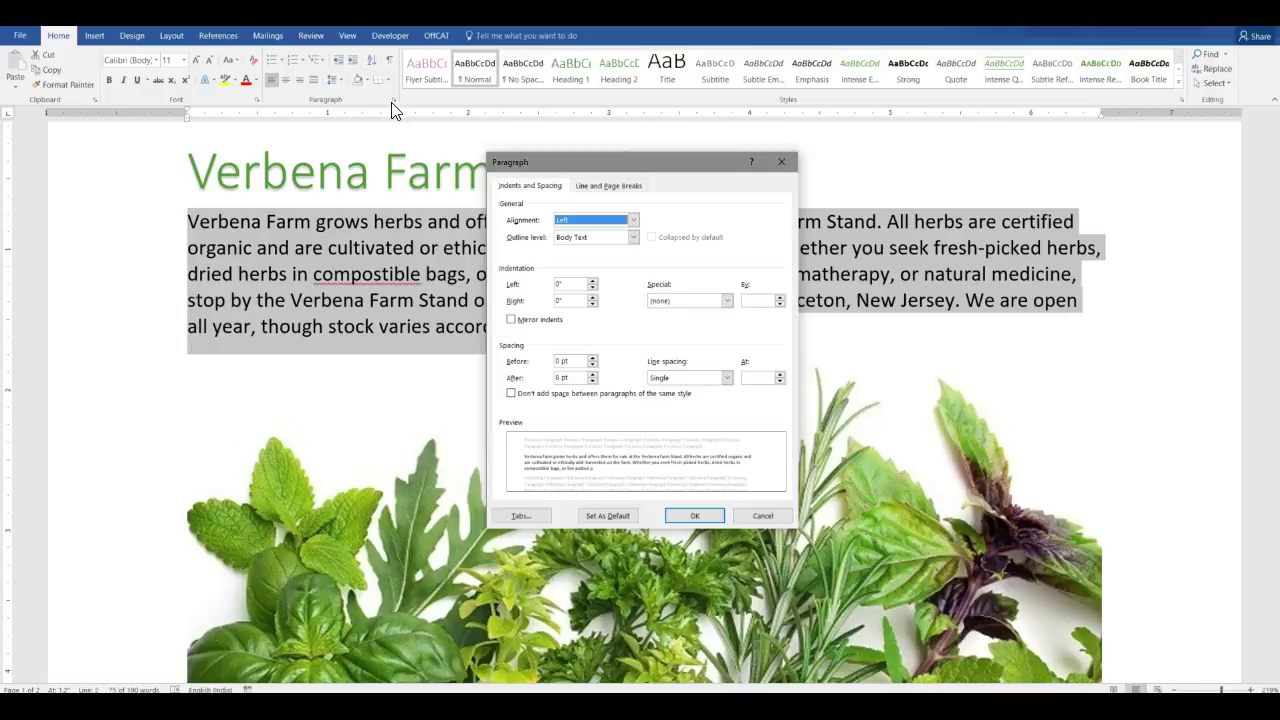
click(550, 377)
click(592, 283)
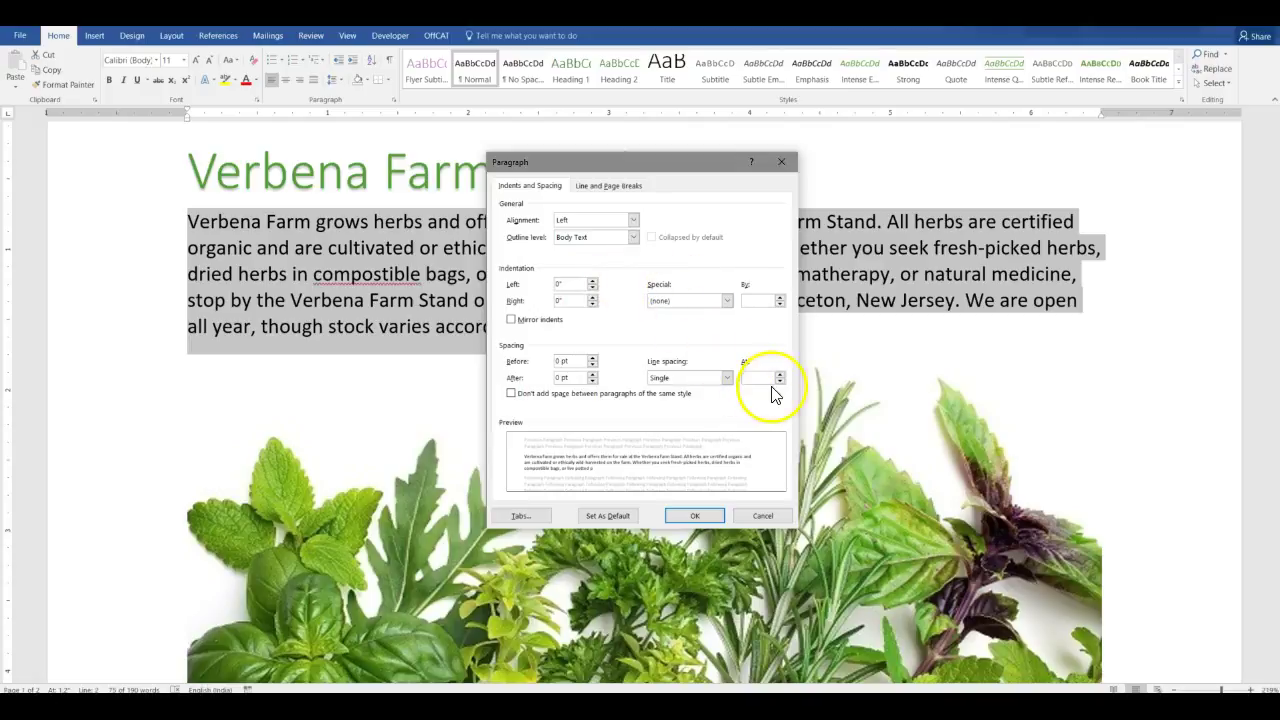
click(727, 378)
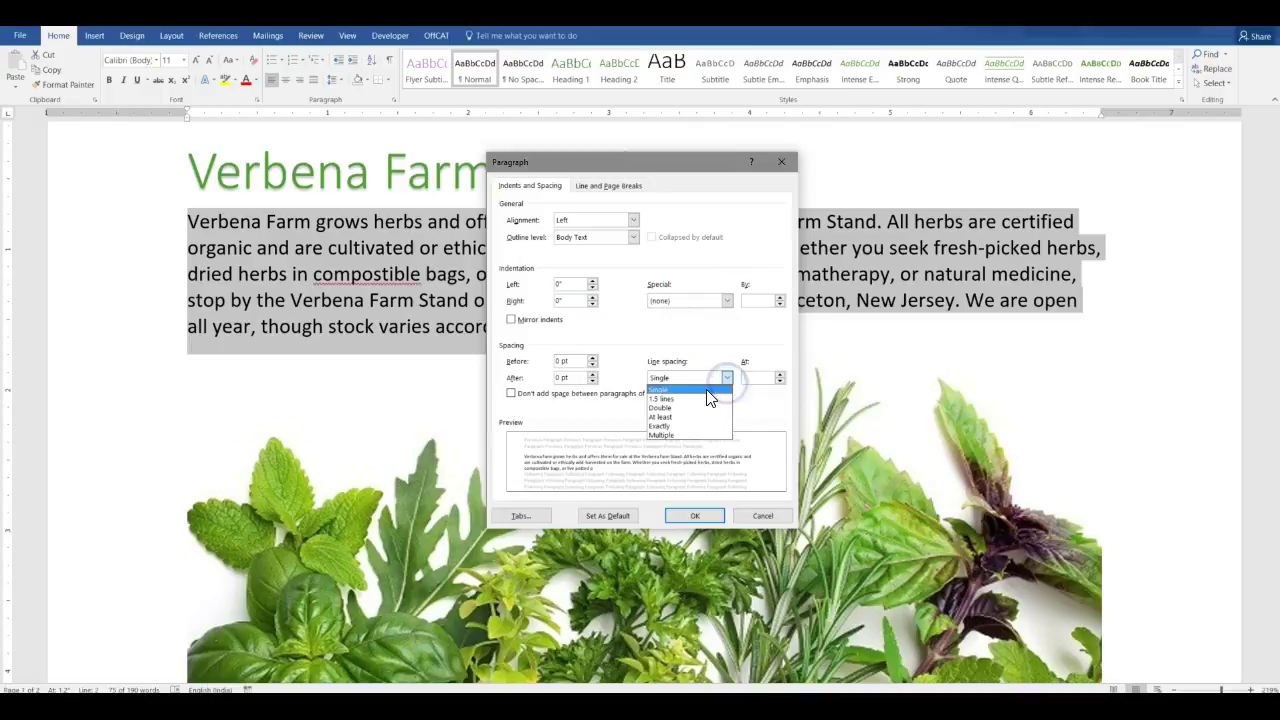
click(661, 435)
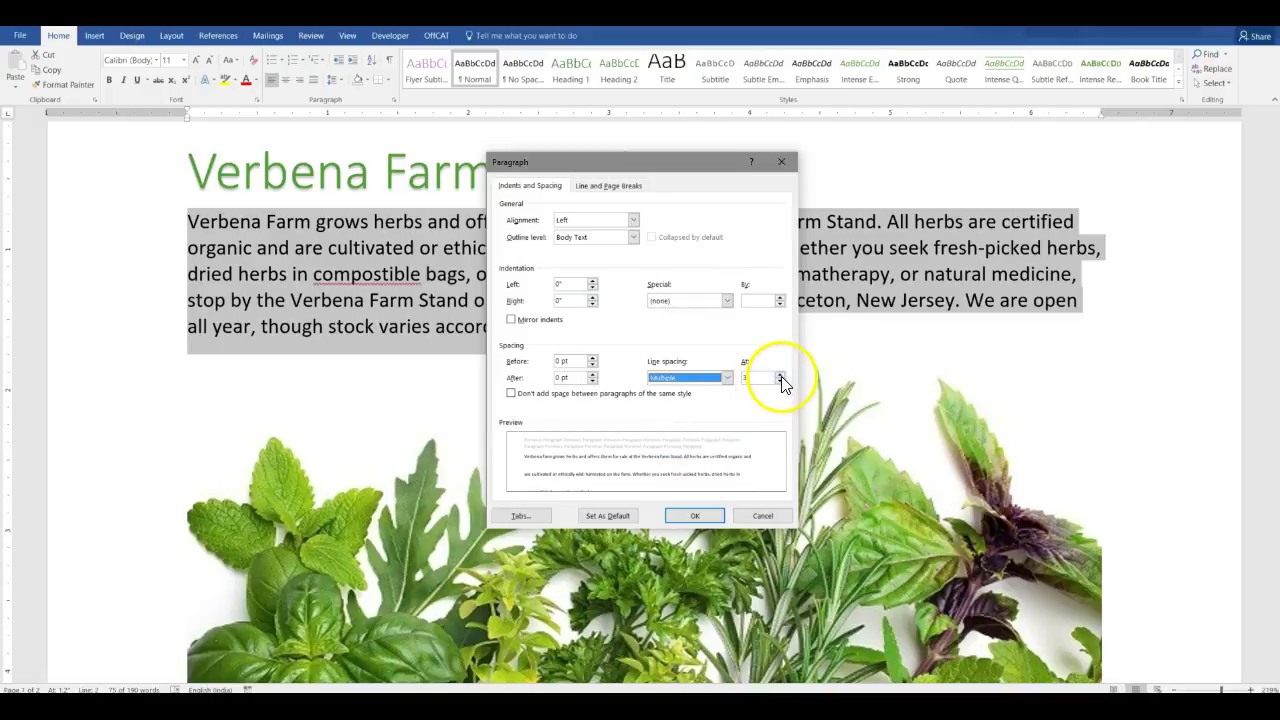
click(780, 382)
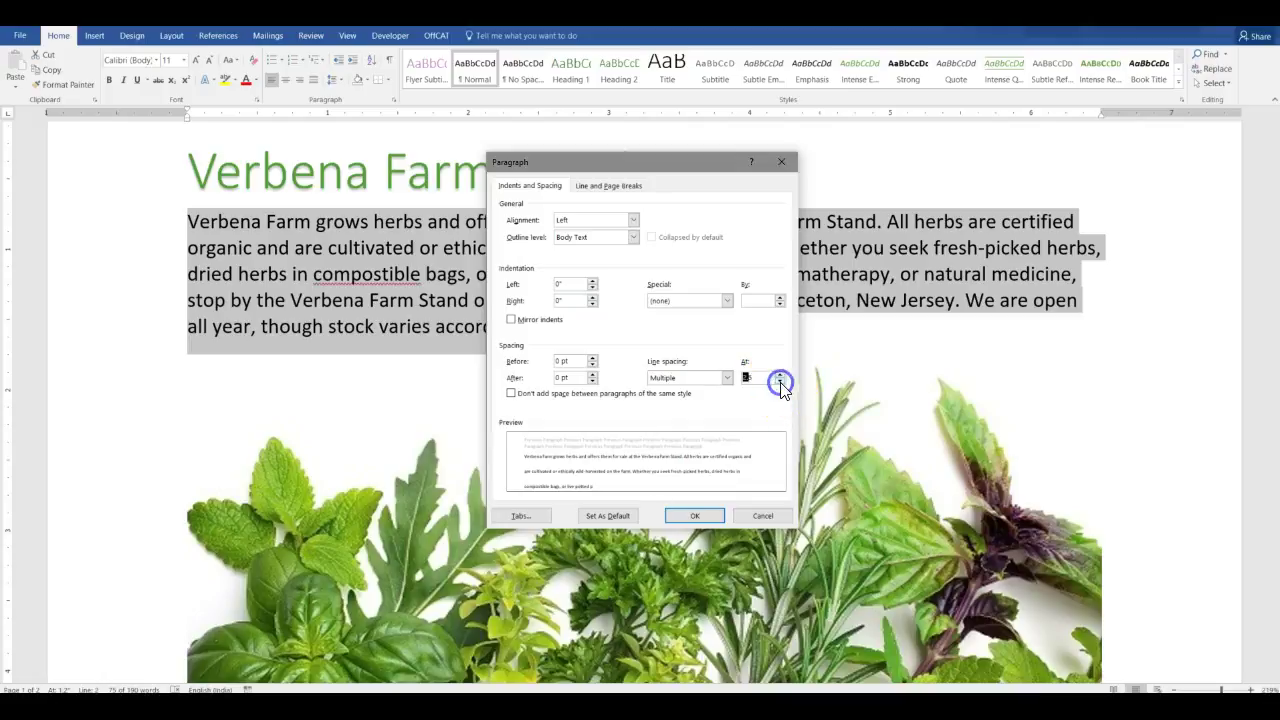
click(780, 382)
click(780, 382)
click(780, 382)
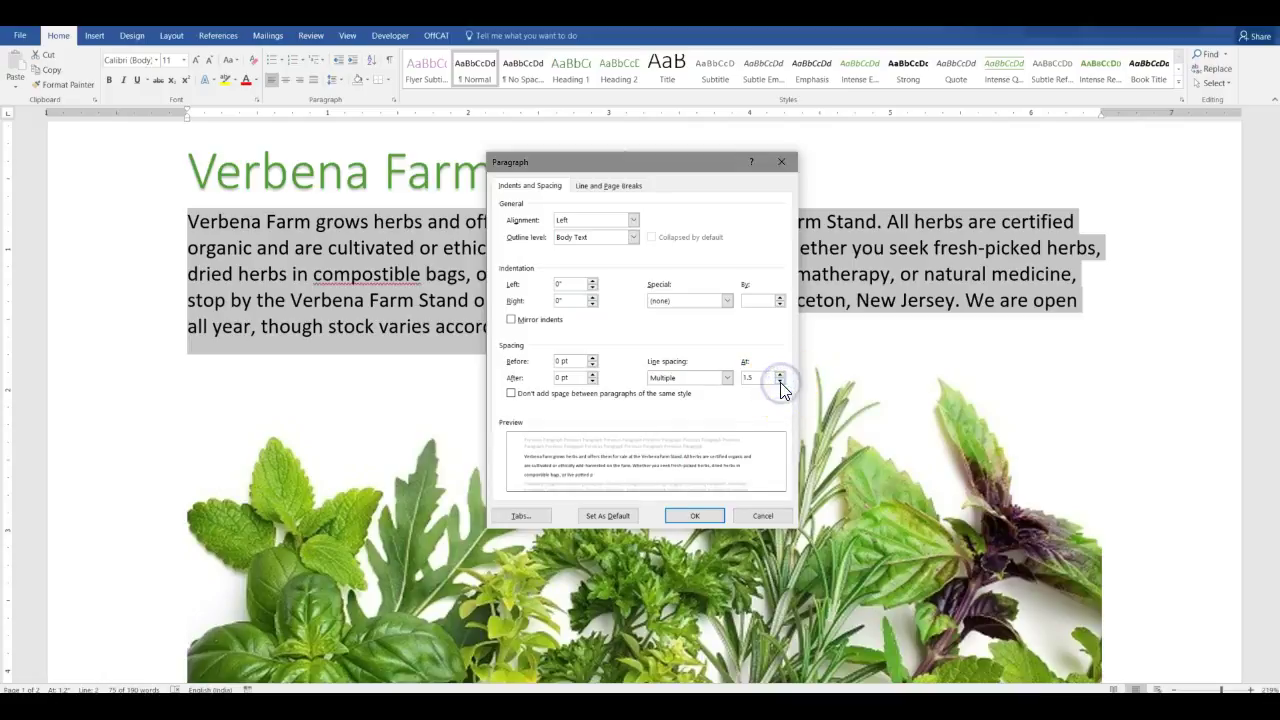
click(760, 378)
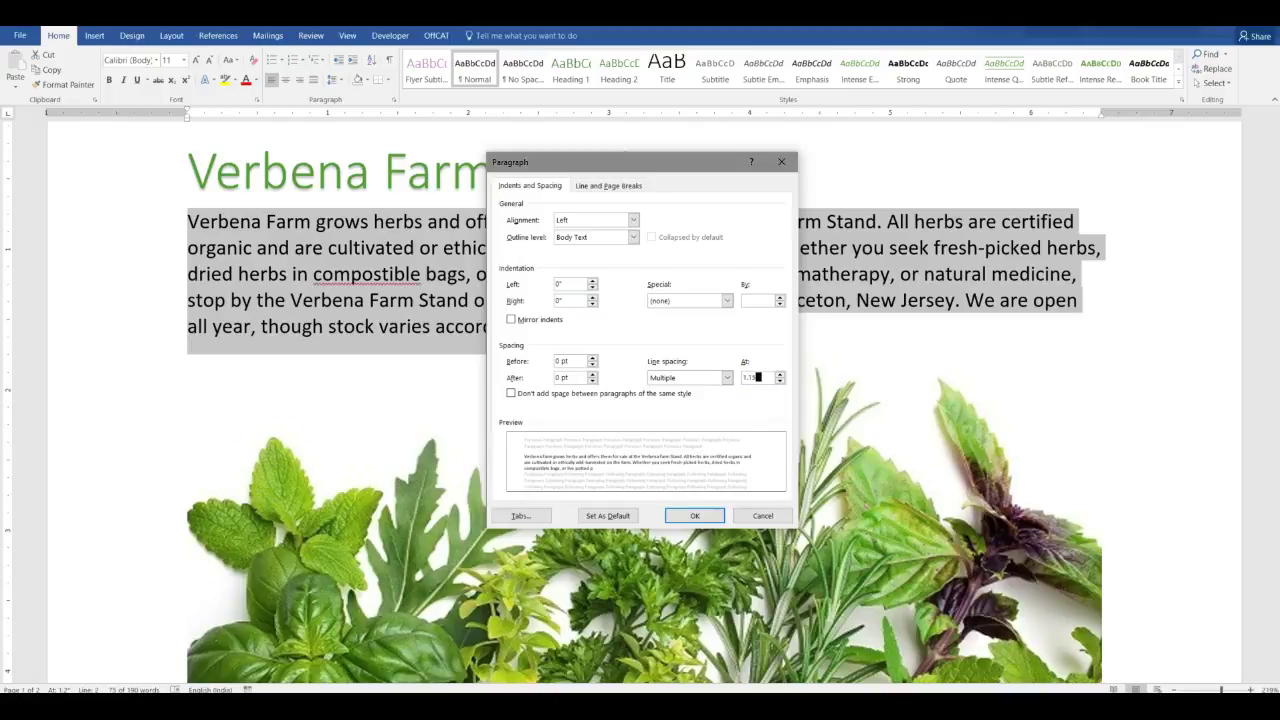
key(shift+Tab)
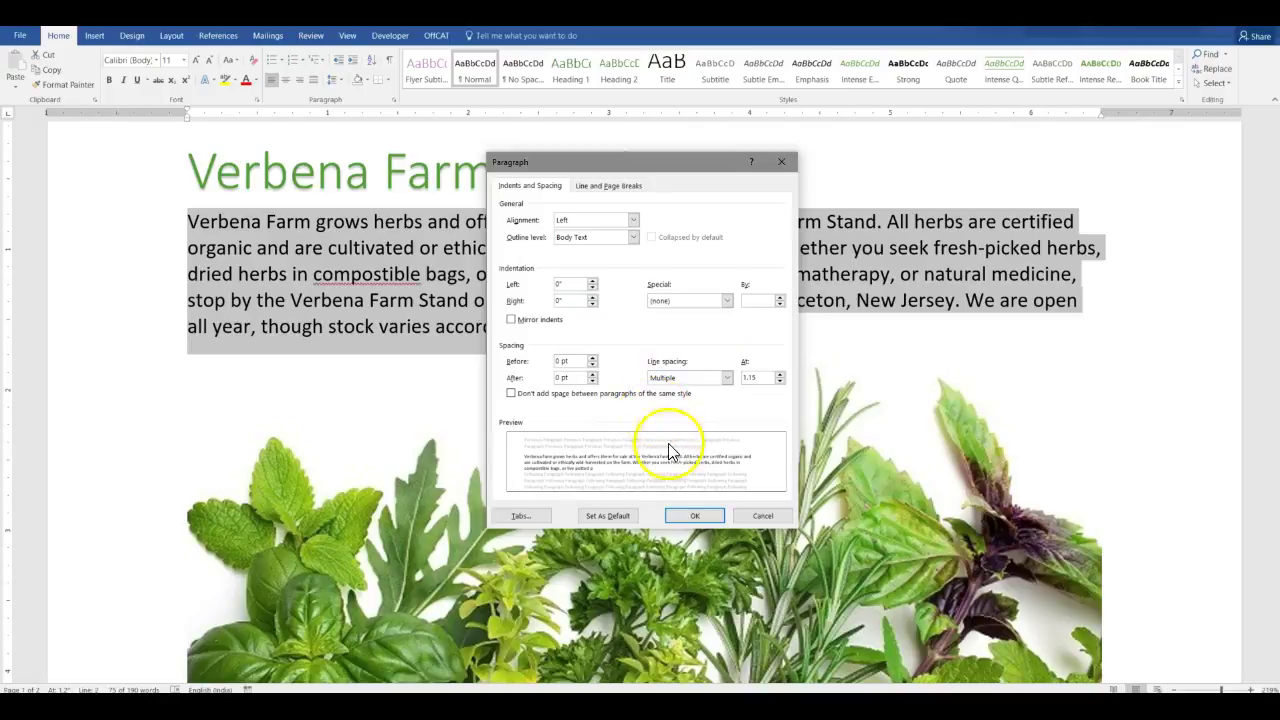
click(687, 515)
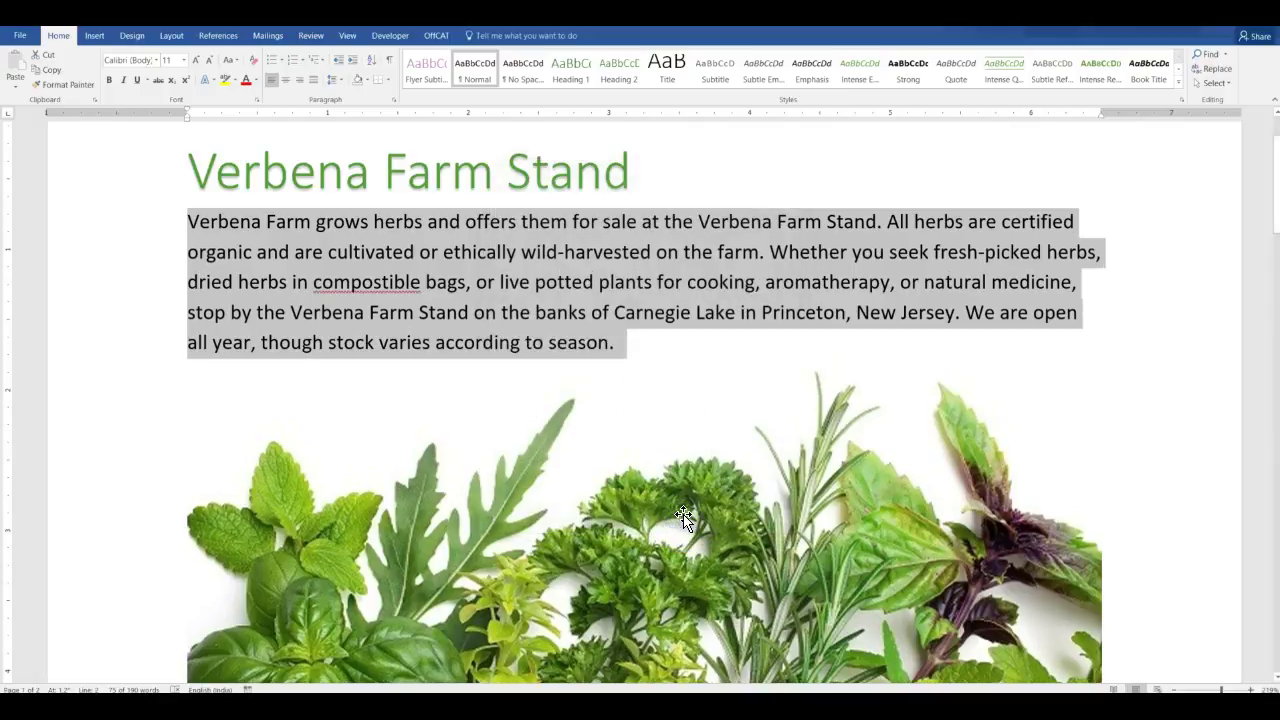
Search the flyer for 'We are open all' to locate the closing sentence.
key(Right)
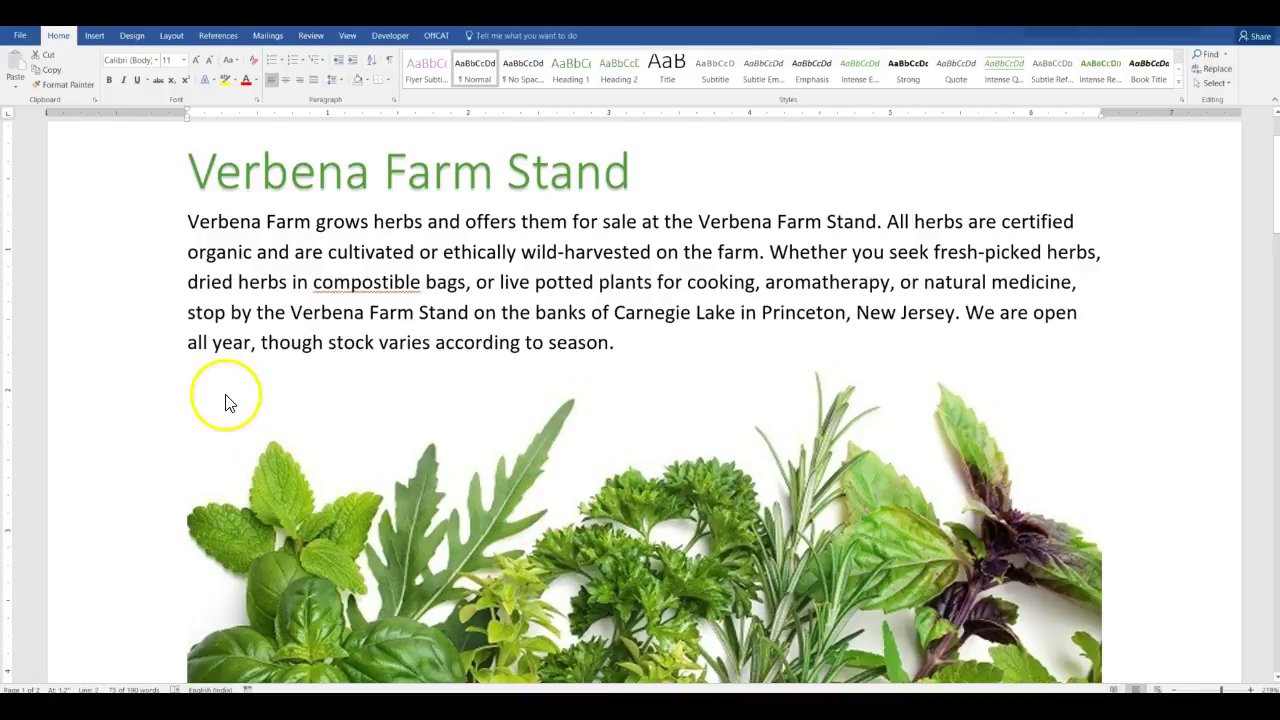
click(184, 224)
double_click(184, 224)
click(188, 223)
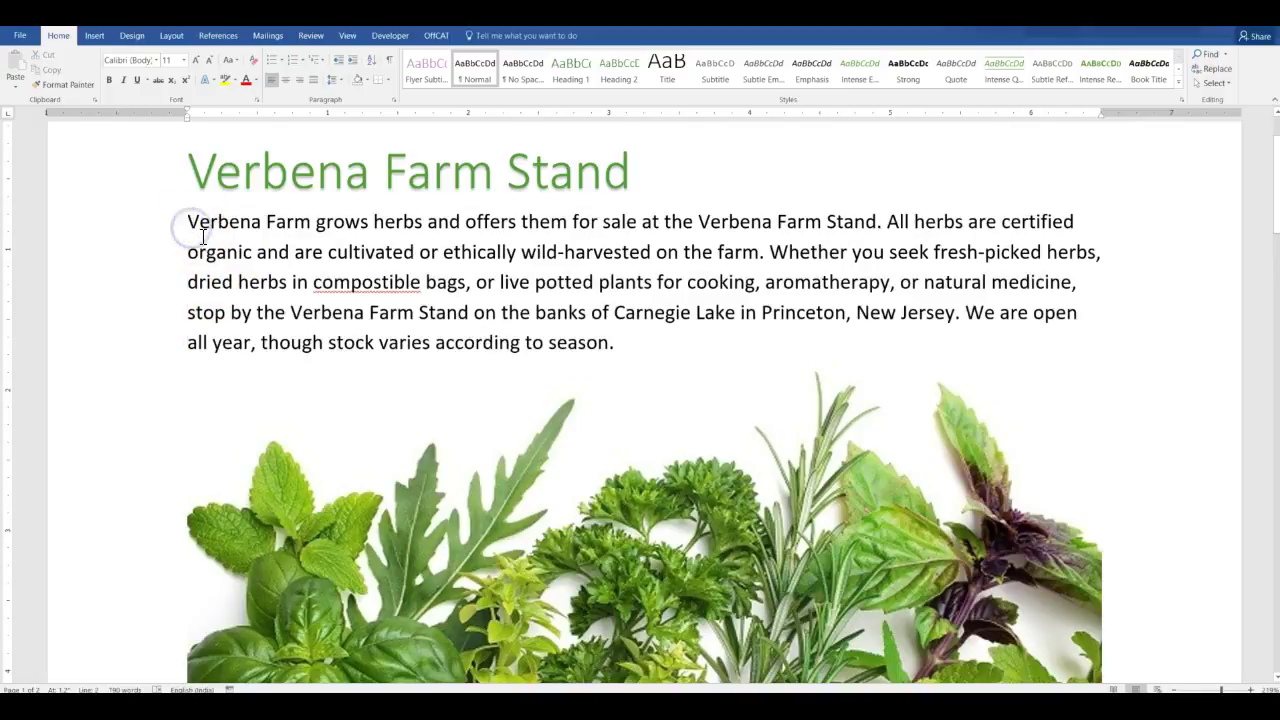
key(ctrl+f)
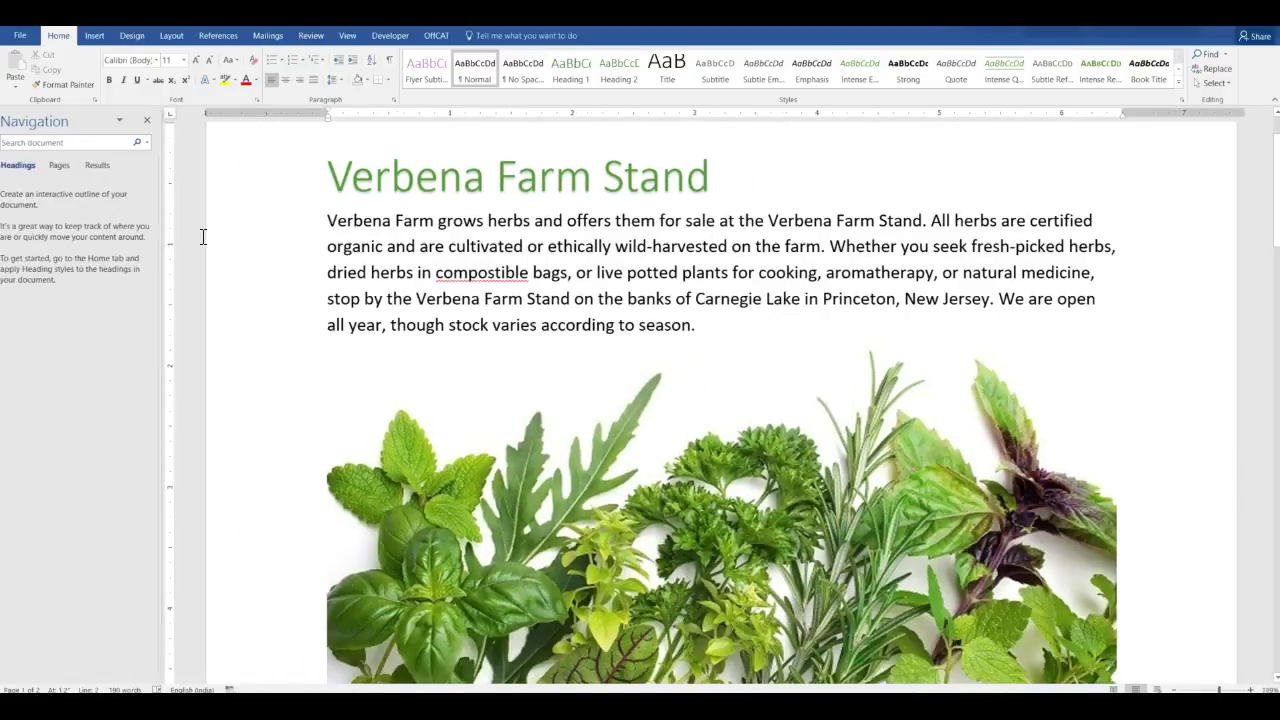
text(We are stock)
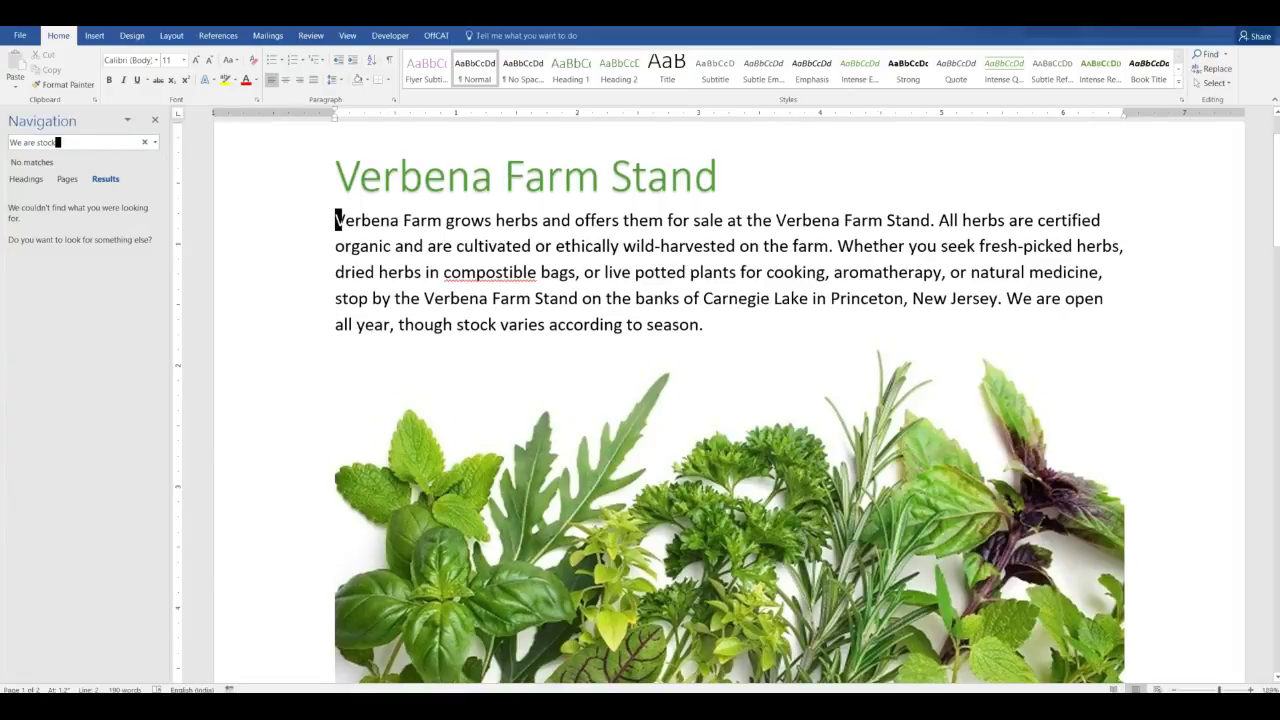
key(BackSpace)
key(BackSpace)
key(BackSpace)
key(BackSpace)
key(BackSpace)
text(open)
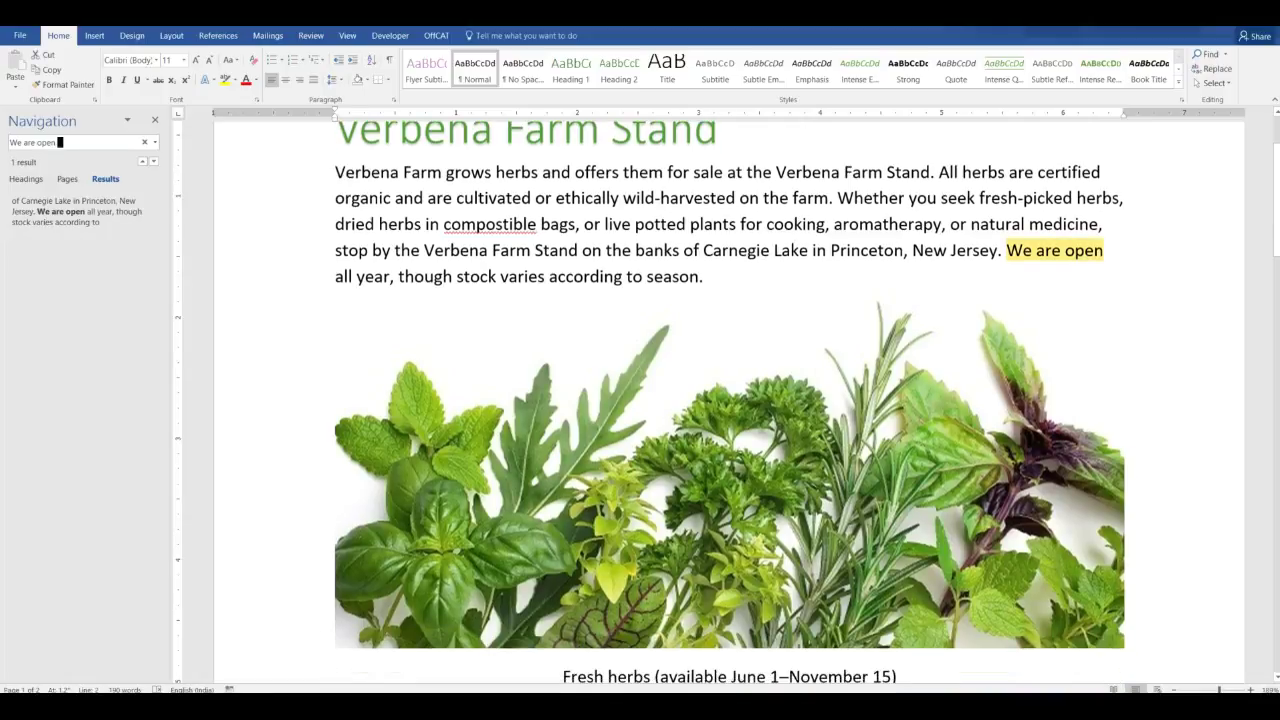
text( all)
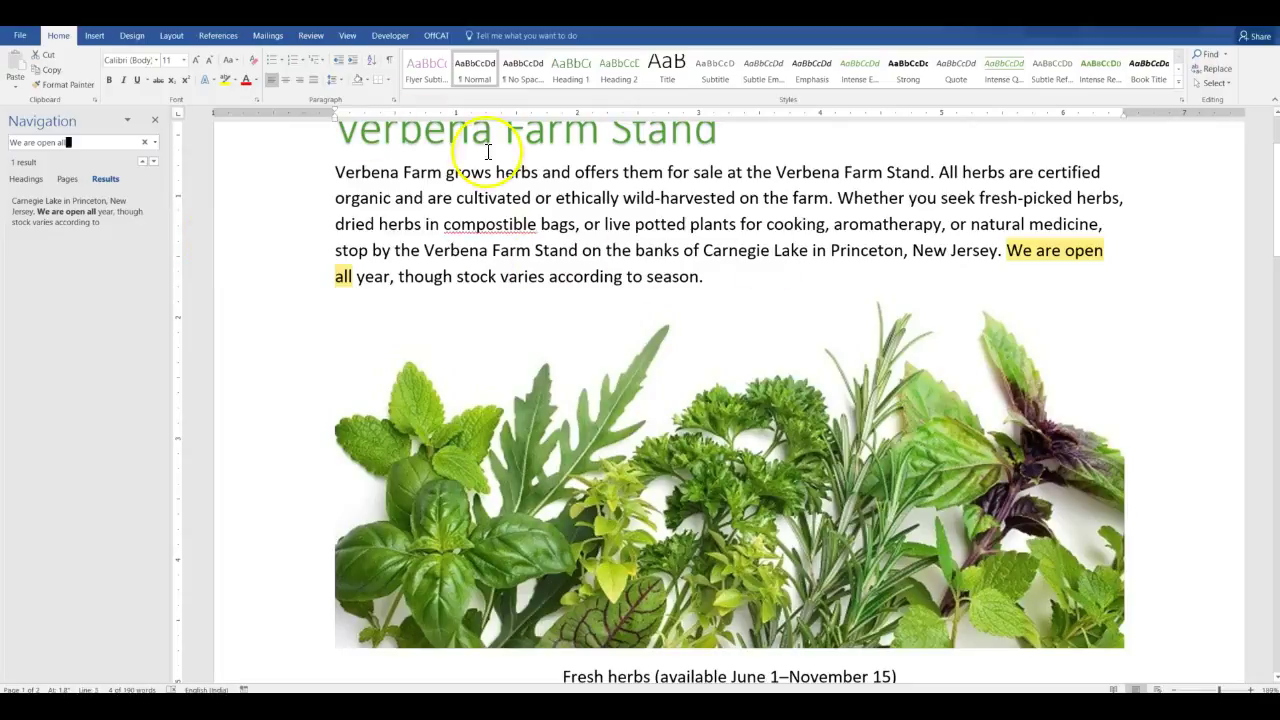
Delete the sentence 'We are open all year, though stock varies according to season.' and close the search pane.
click(1008, 250)
drag(1008, 250, 1010, 276)
key(Delete)
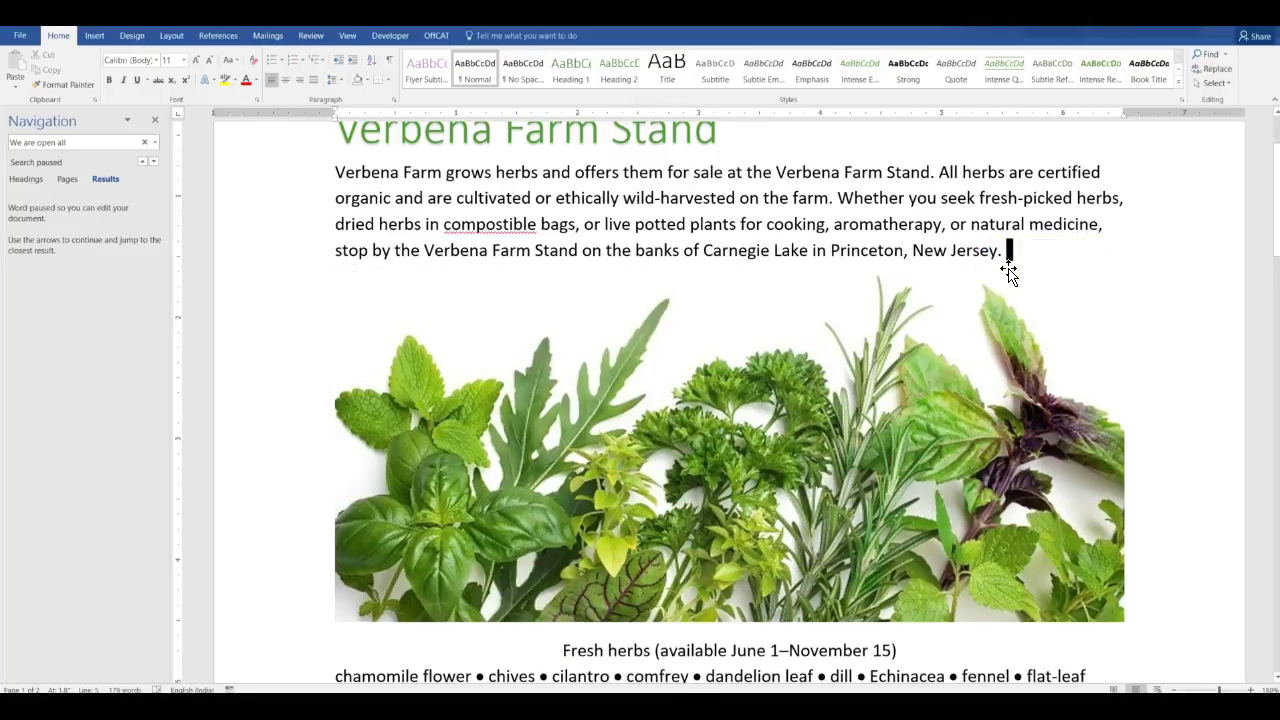
click(152, 121)
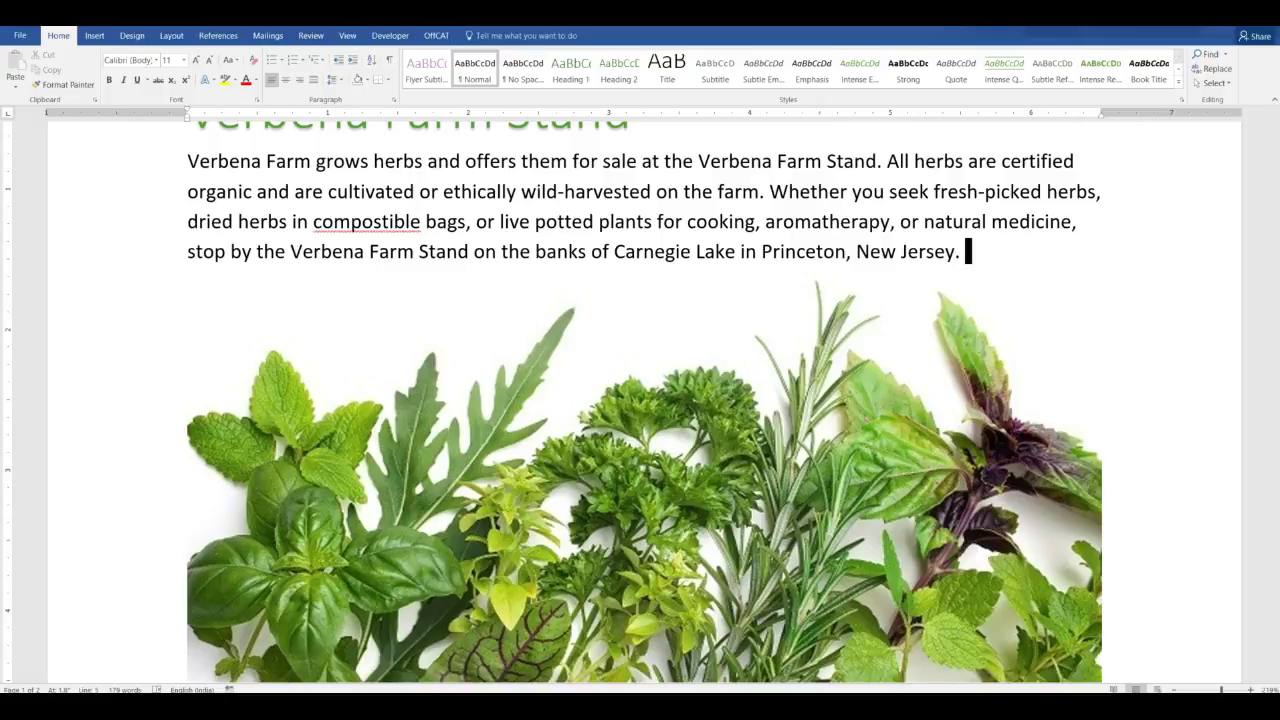
Give the herb photo the Soft Edge Rectangle style from the Picture Styles gallery.
click(657, 445)
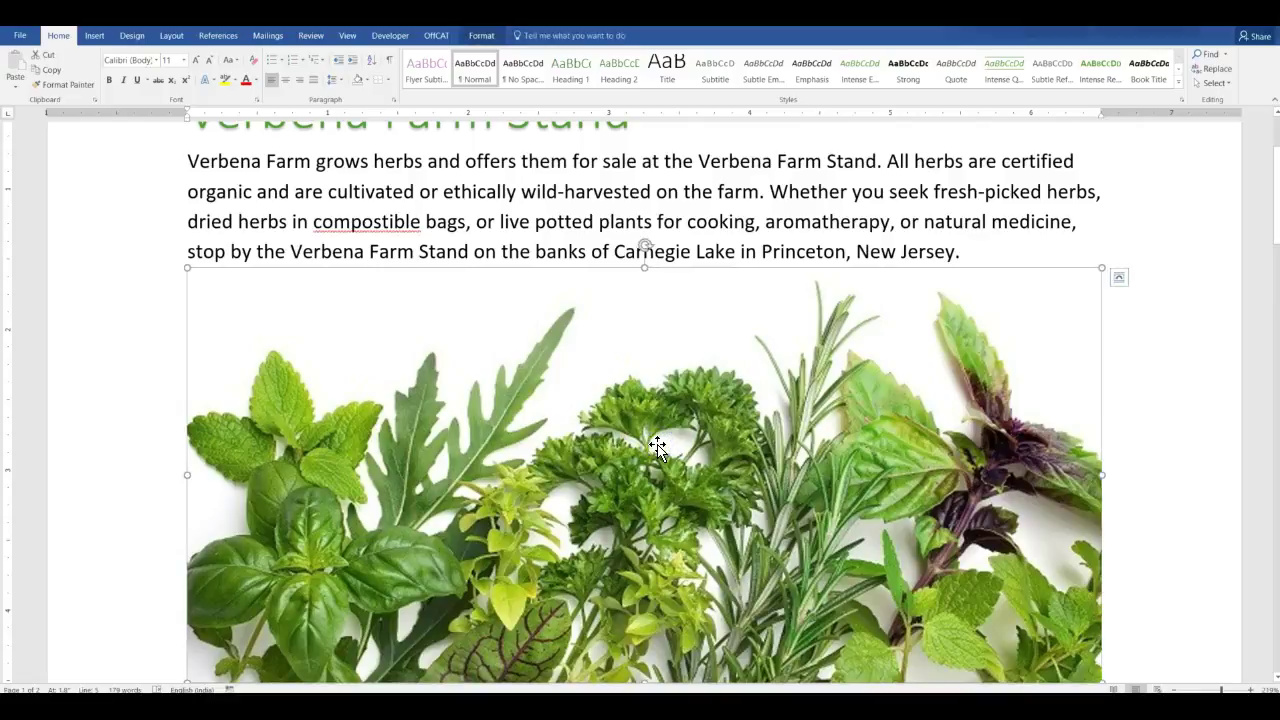
click(481, 36)
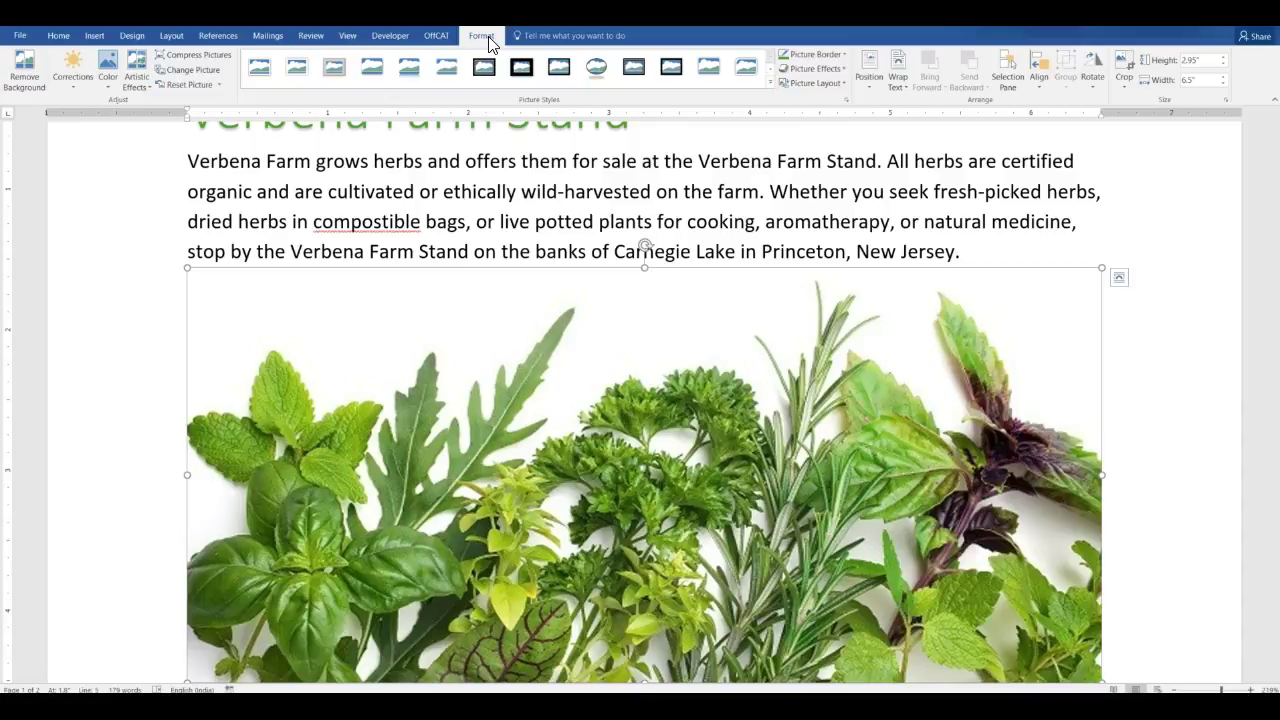
click(373, 67)
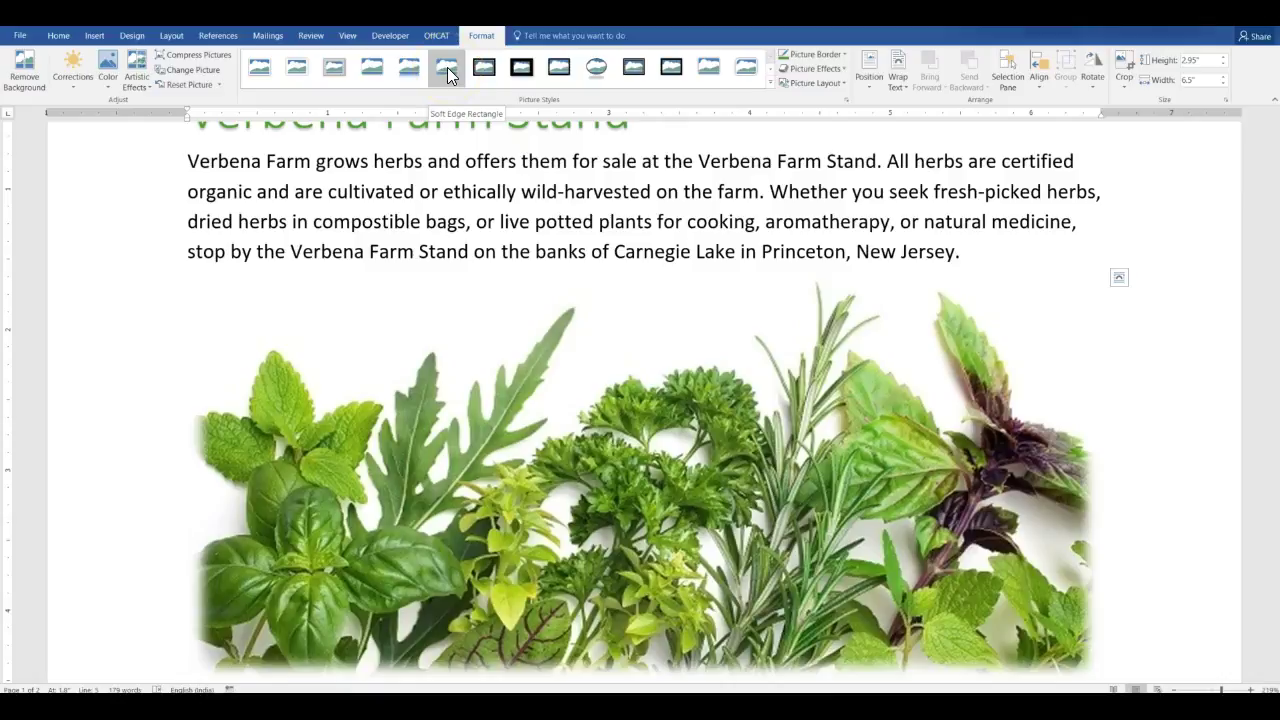
click(447, 67)
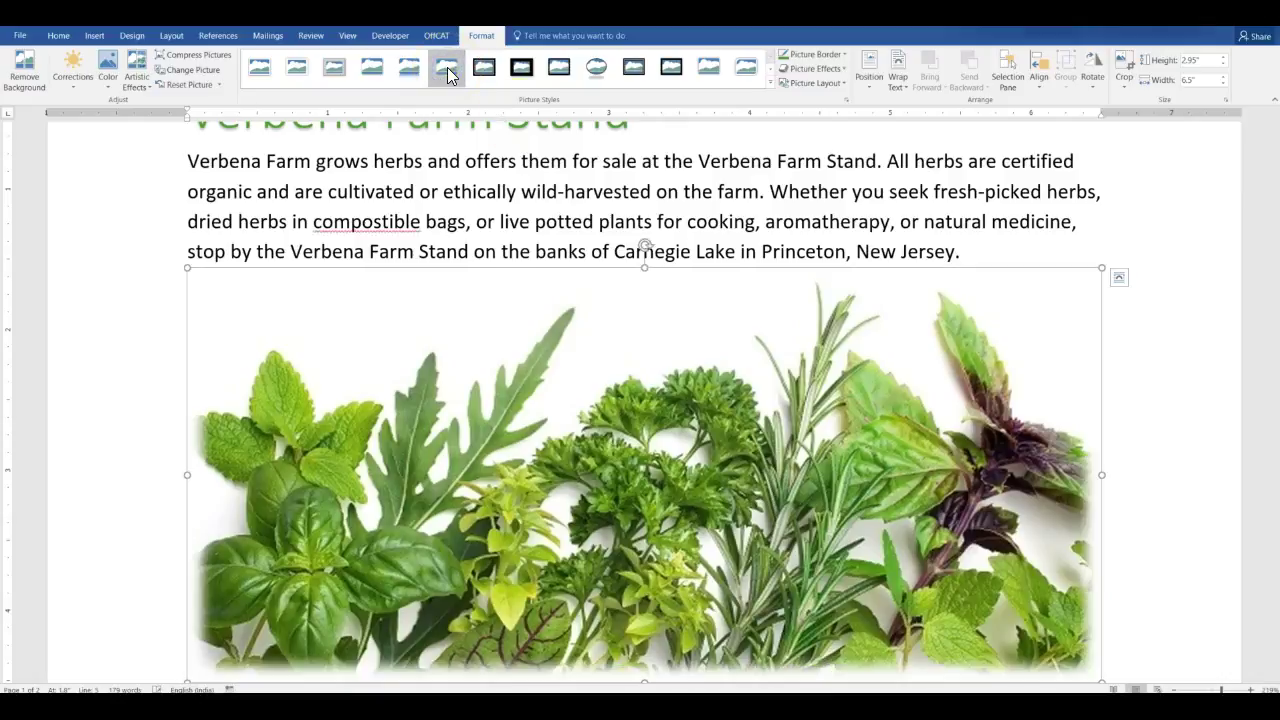
click(929, 457)
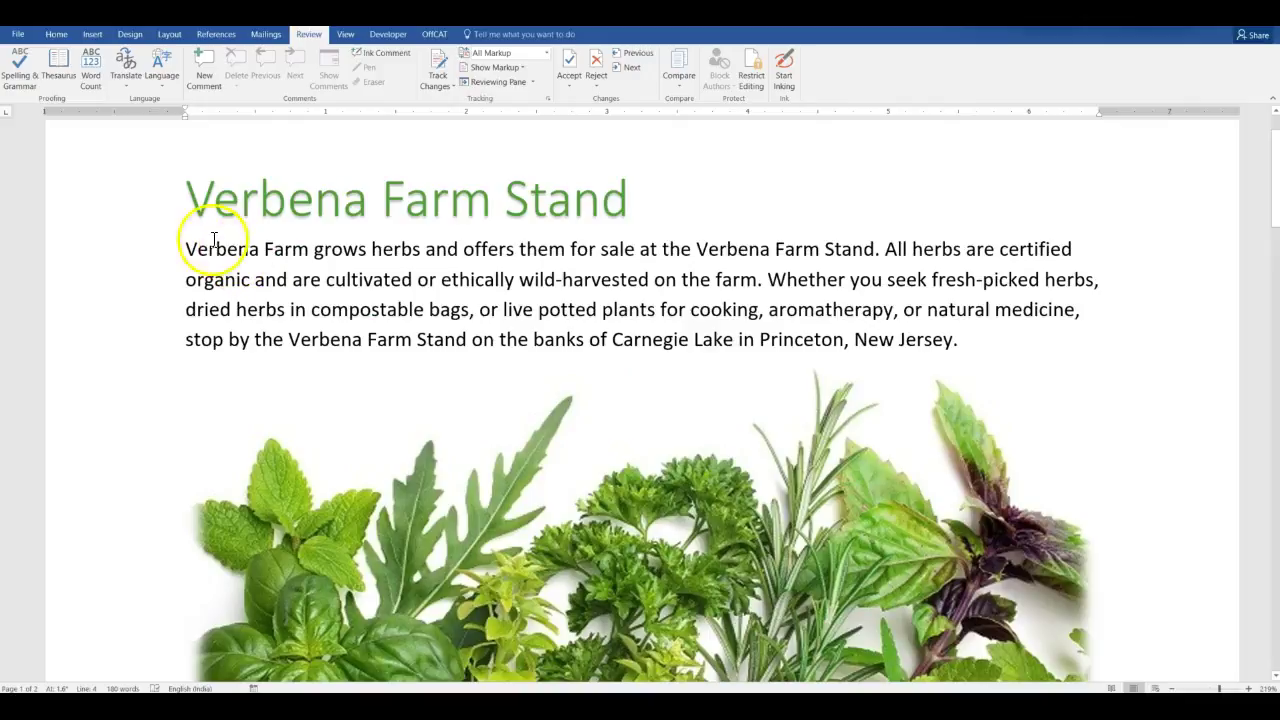
Save the flyer as the _2 project file and go to the MindTap assignment page.
click(18, 35)
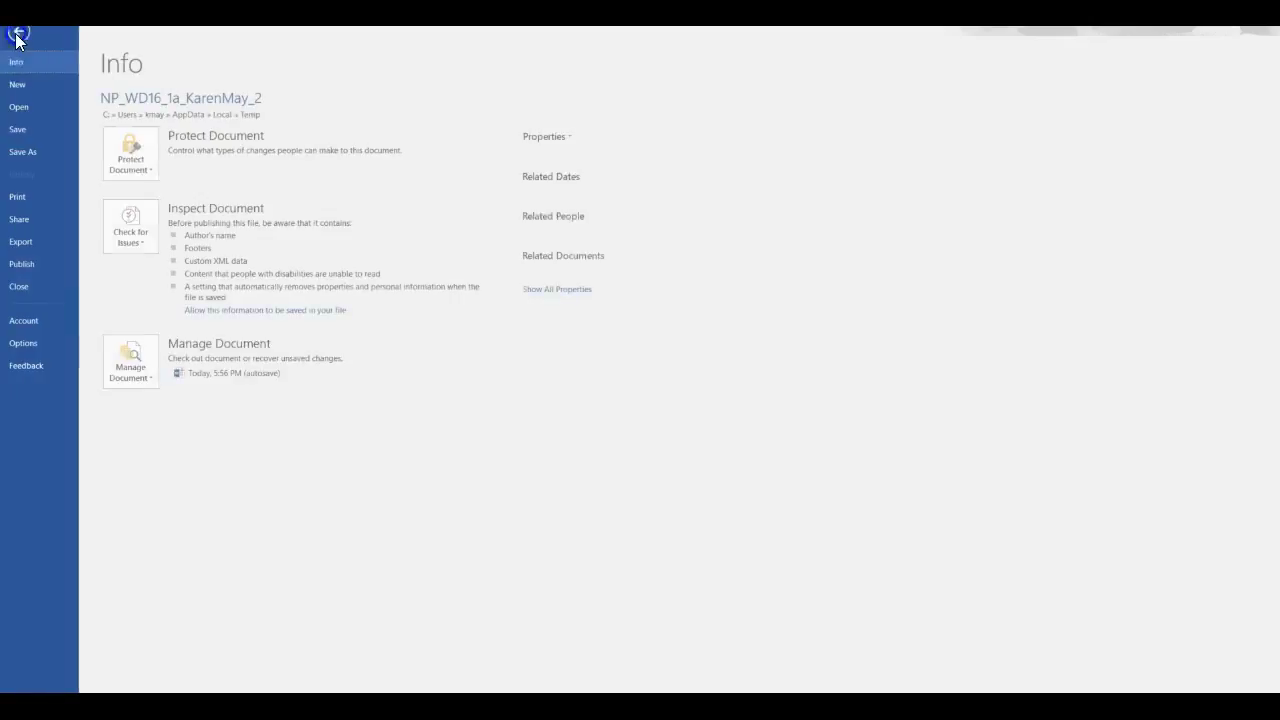
click(18, 130)
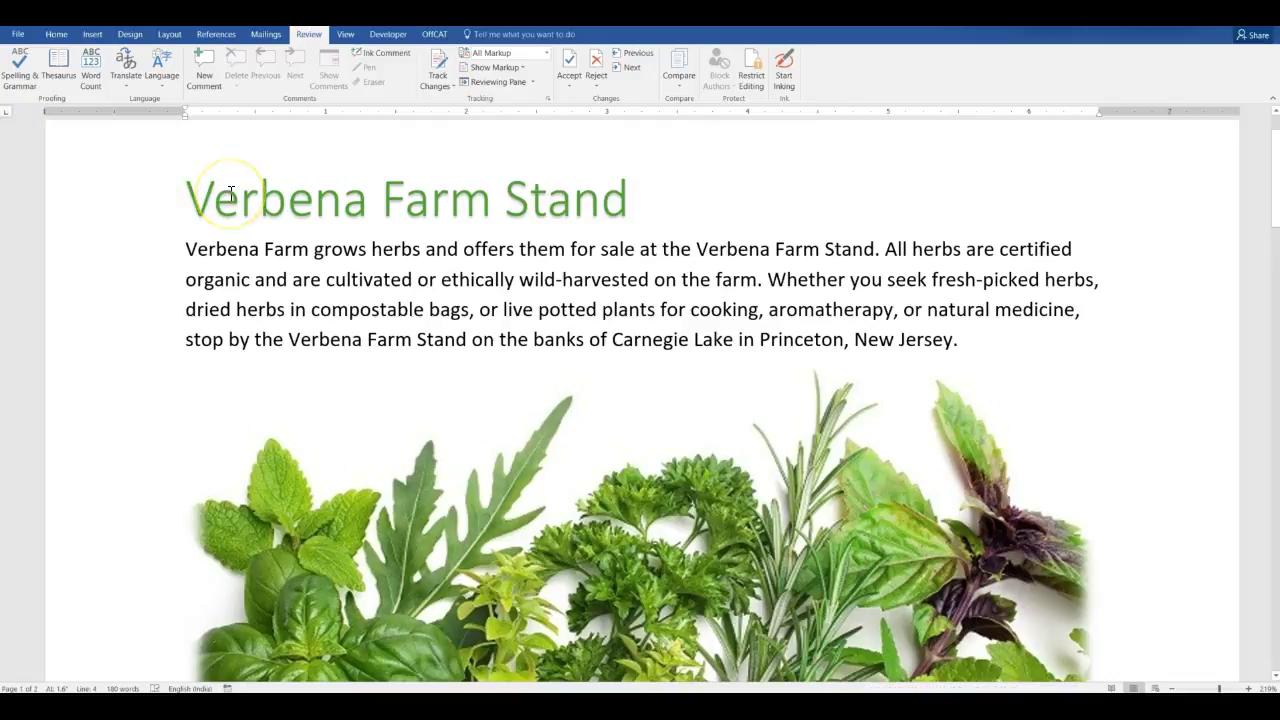
click(265, 205)
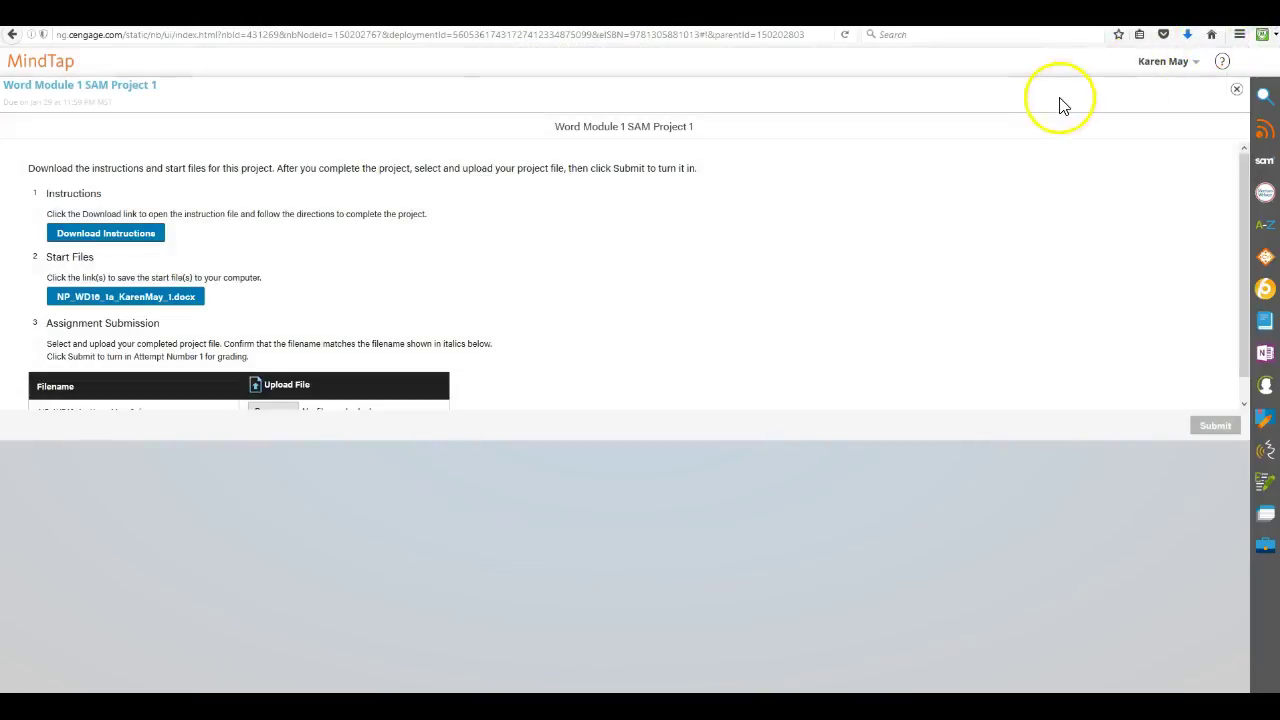
Upload the _2 .docx file from word processing > ch 1 and submit the assignment.
click(271, 385)
scroll(272, 390, down, 1)
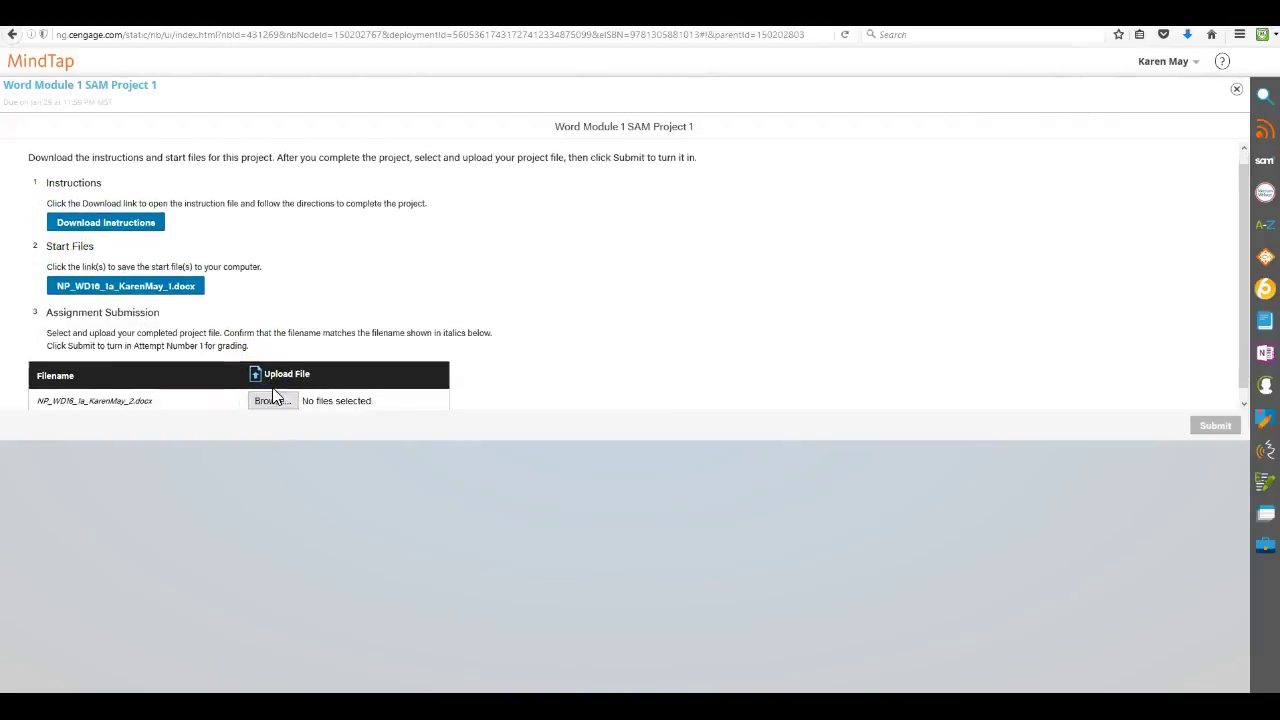
click(272, 390)
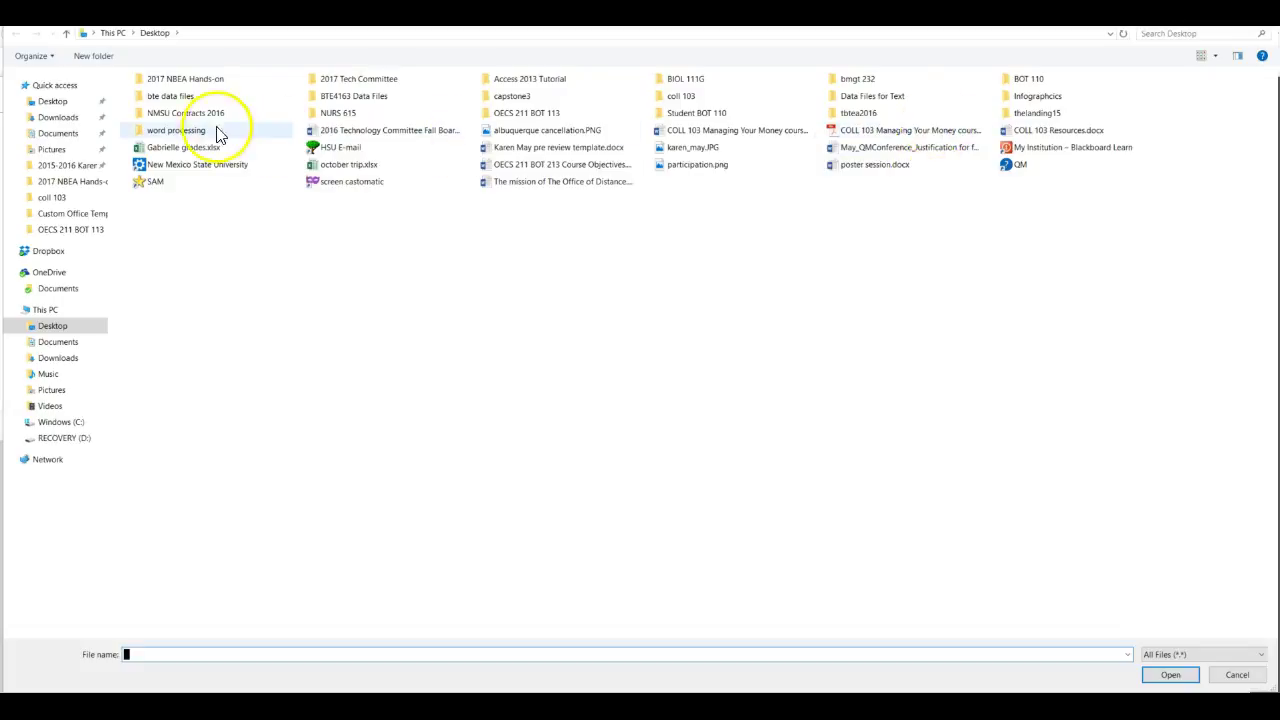
double_click(182, 129)
click(150, 95)
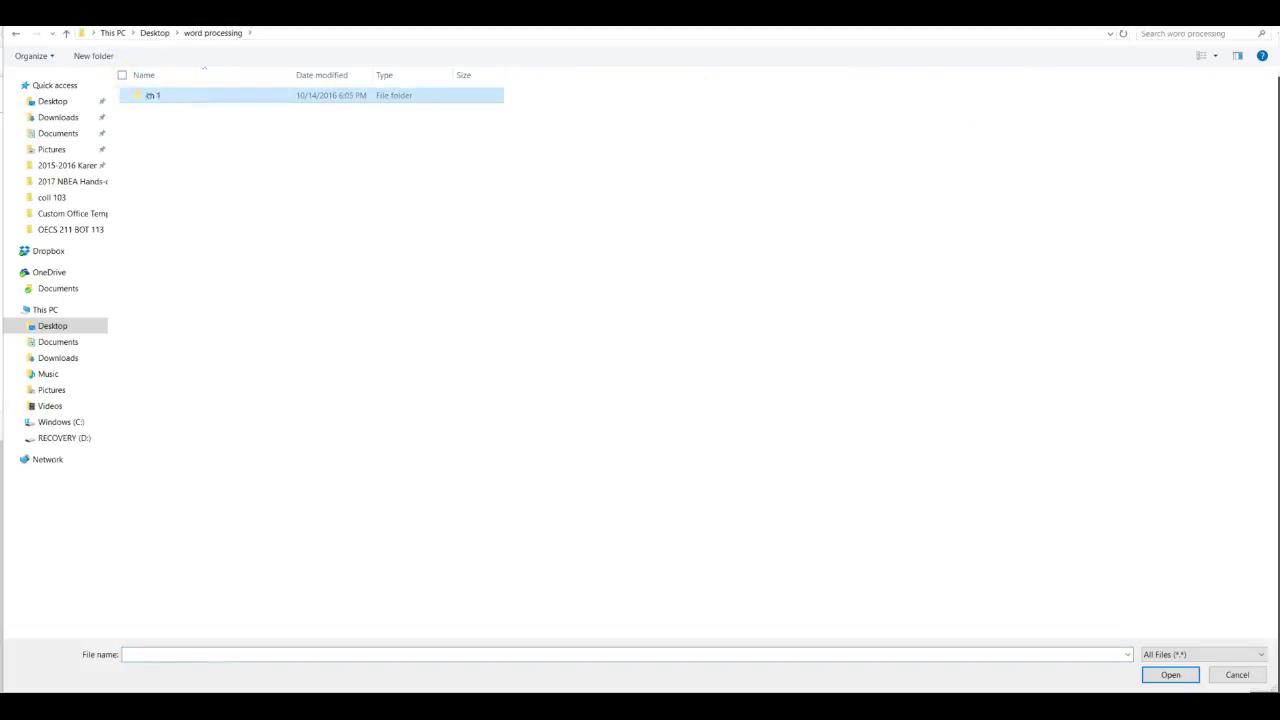
double_click(147, 96)
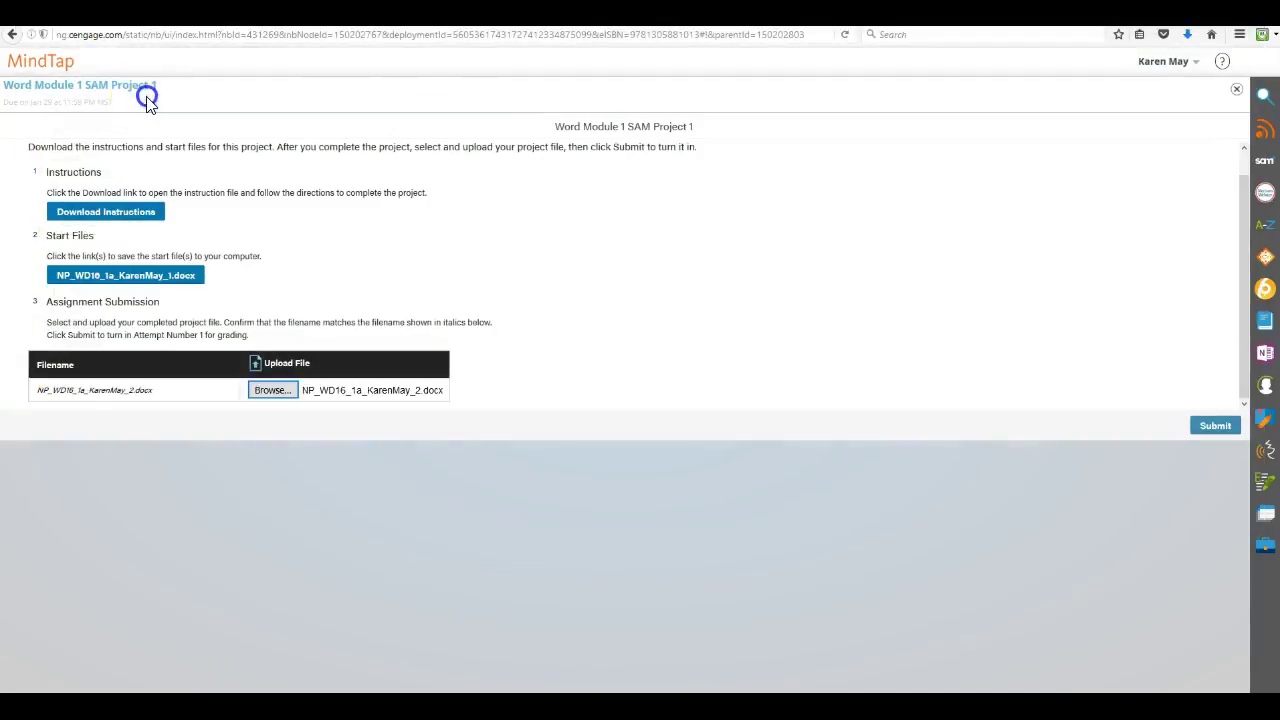
click(1208, 430)
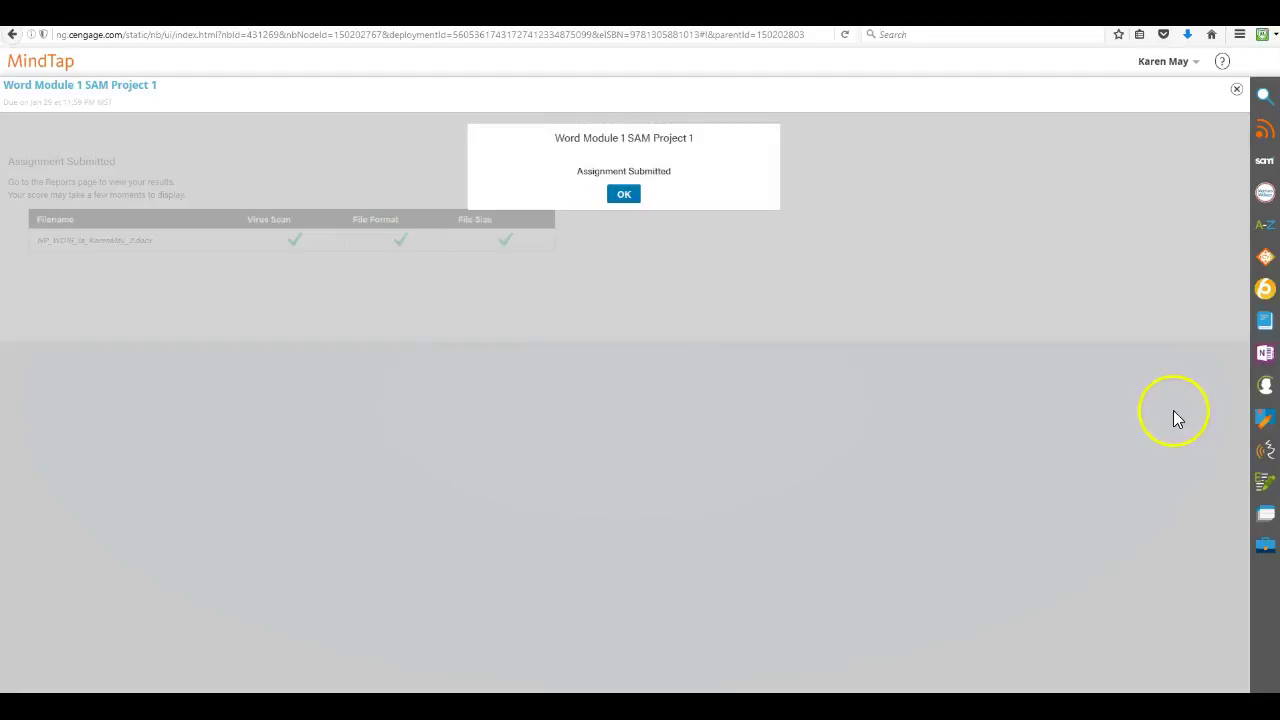
Dismiss the Assignment Submitted message and navigate back to the Word Tutorial 1 module page.
click(620, 196)
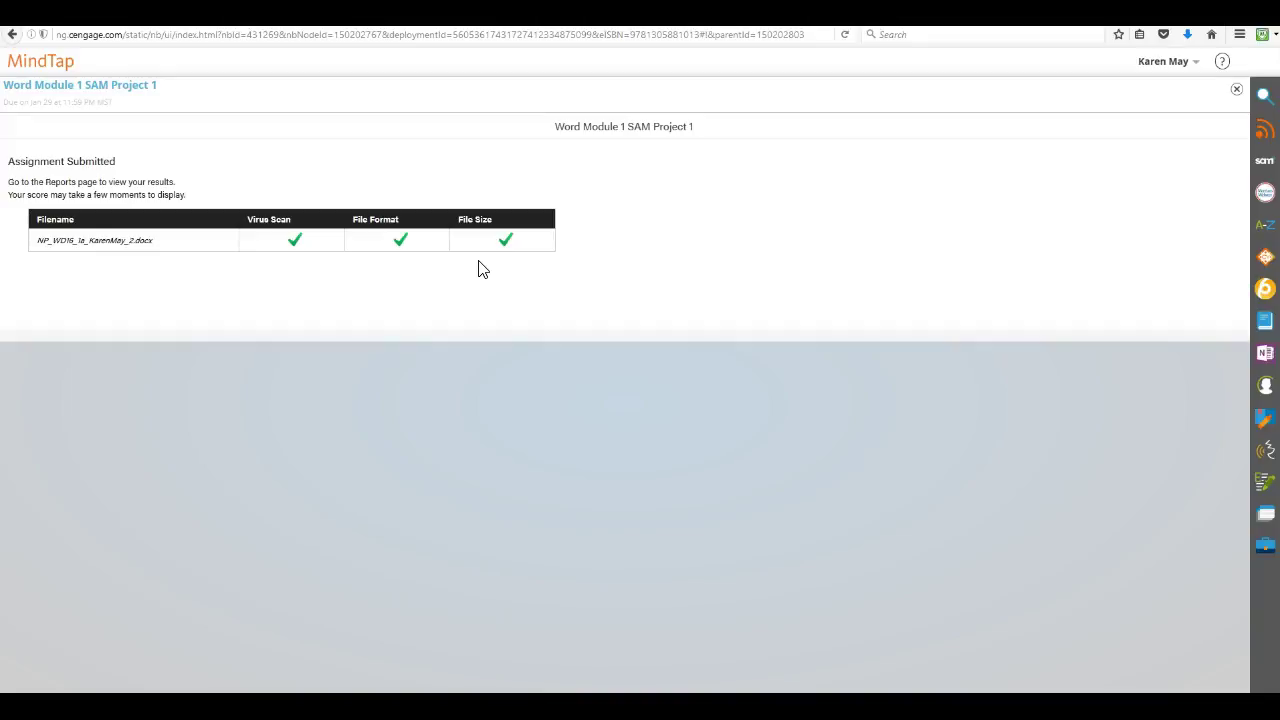
click(409, 249)
click(56, 36)
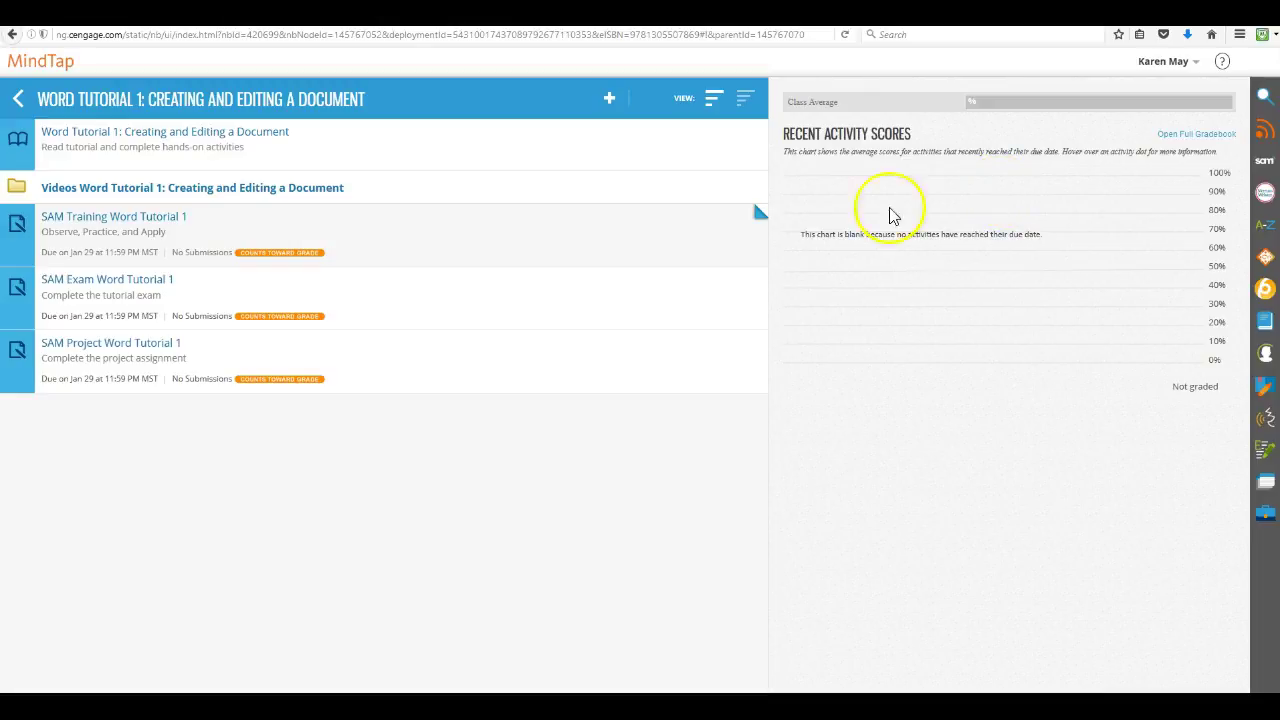
click(106, 162)
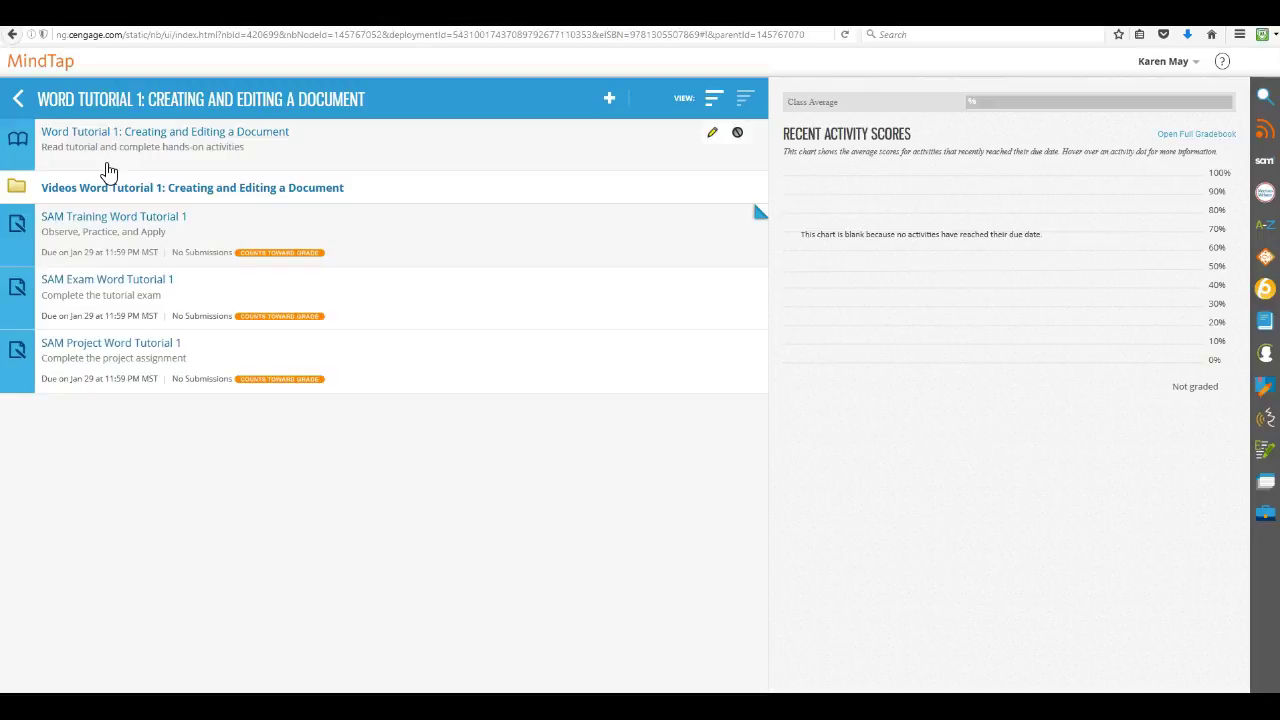
click(100, 187)
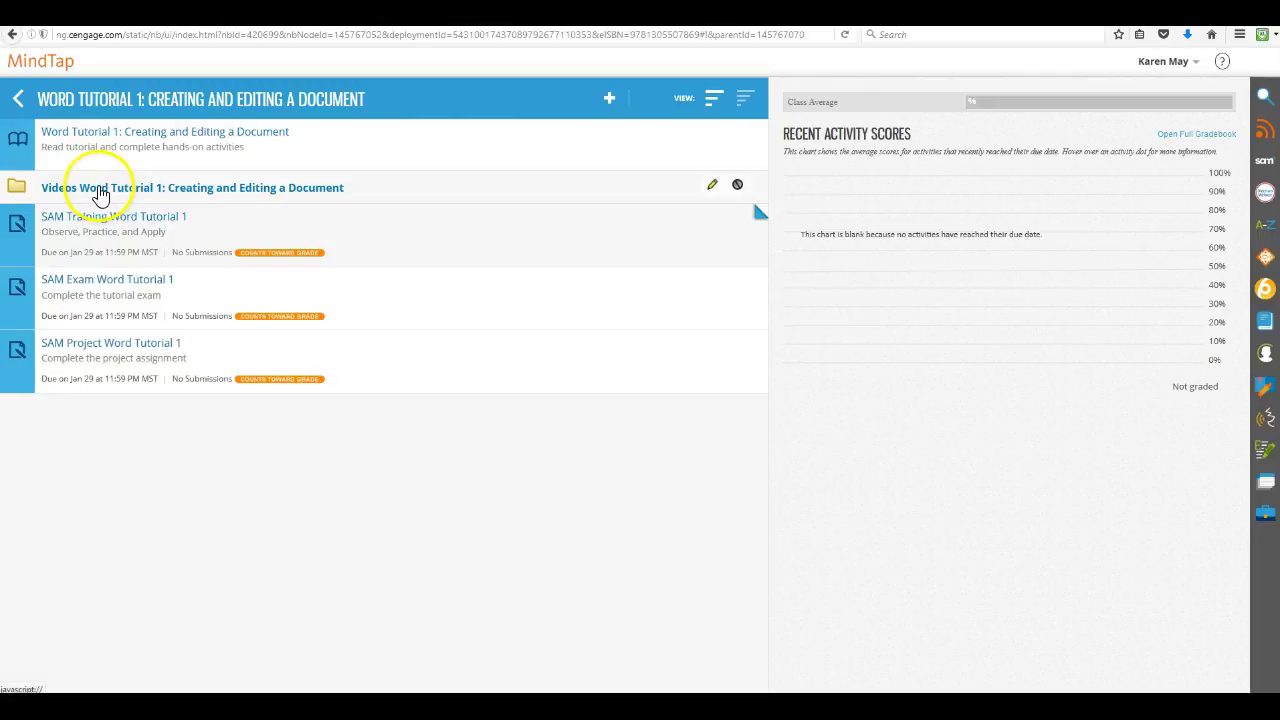